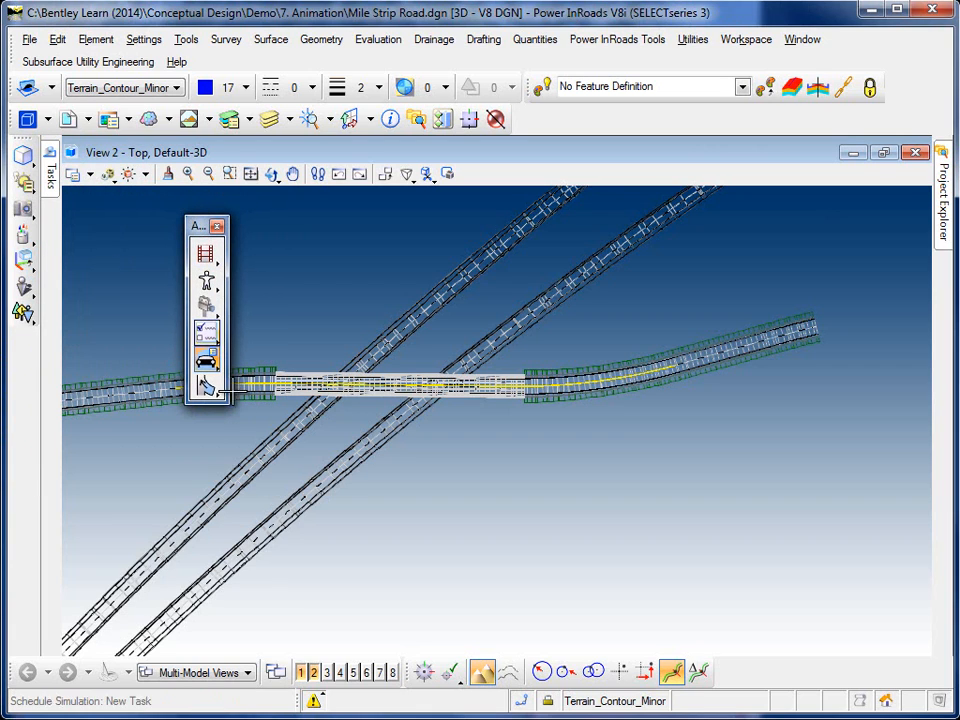
Step: Reshape the Animation and Visualization toolboxes into horizontal rows and dock both of them beside the view
left_click_drag(230, 405, 358, 276)
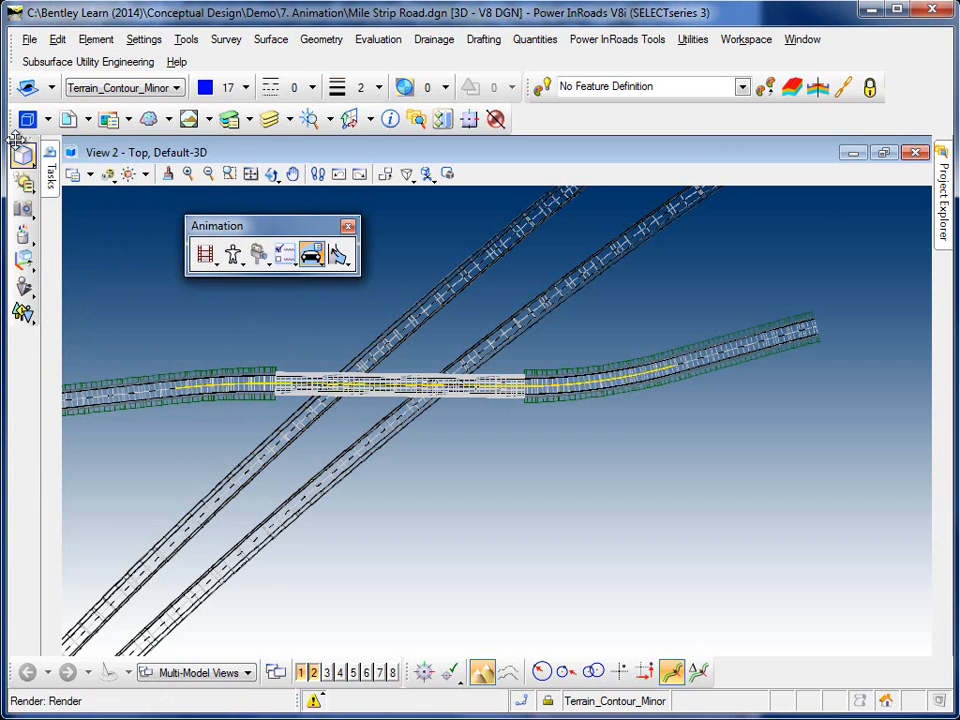
left_click_drag(22, 150, 254, 308)
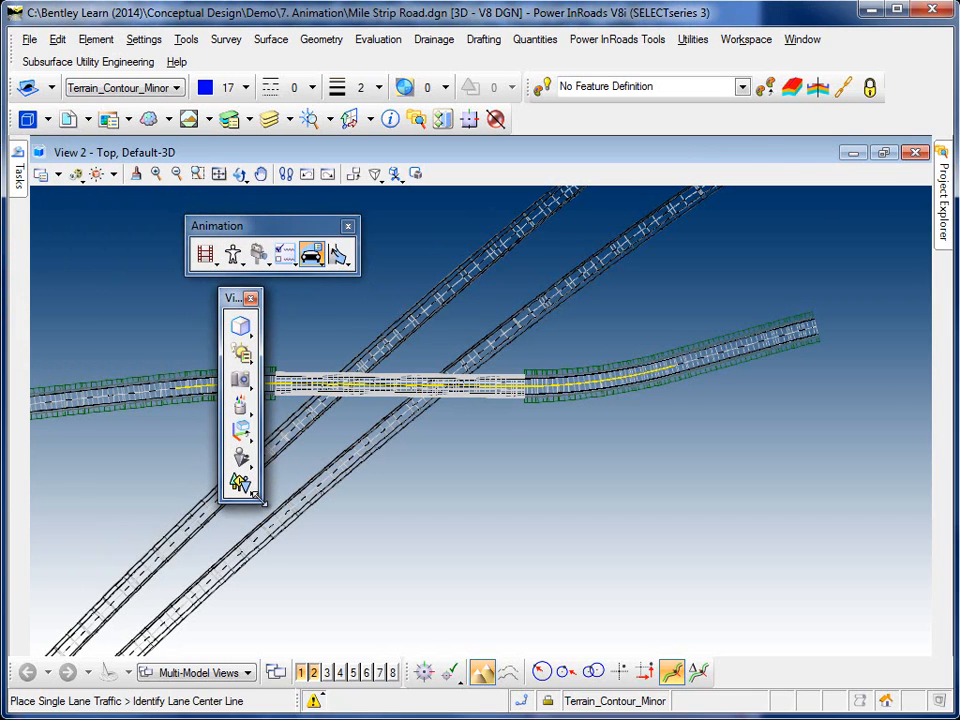
left_click_drag(262, 498, 420, 347)
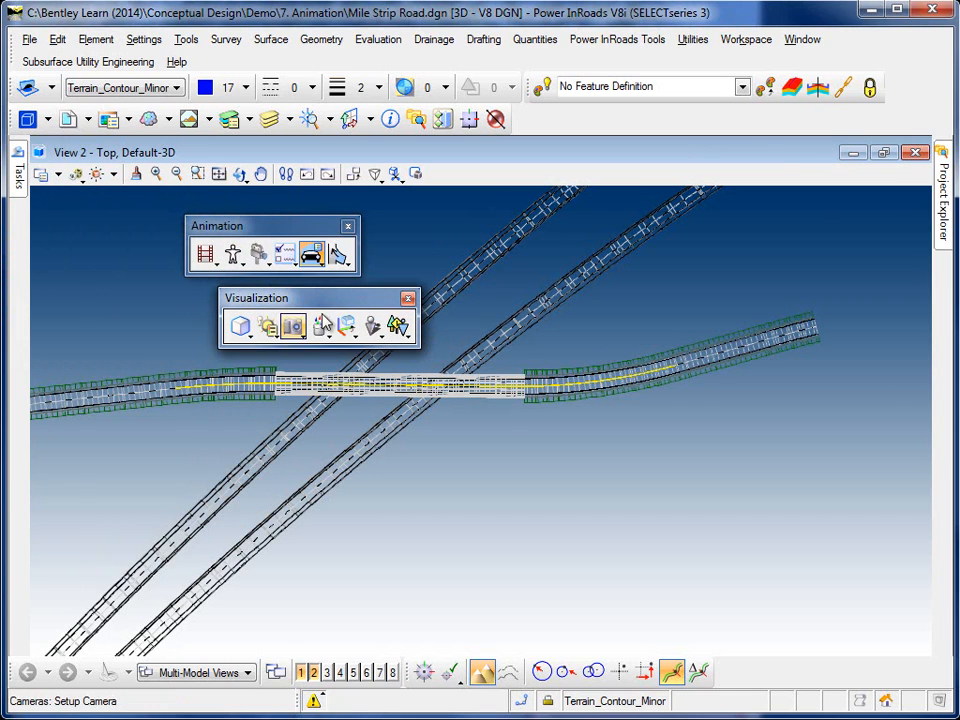
left_click_drag(200, 226, 10, 290)
left_click_drag(337, 310, 140, 322)
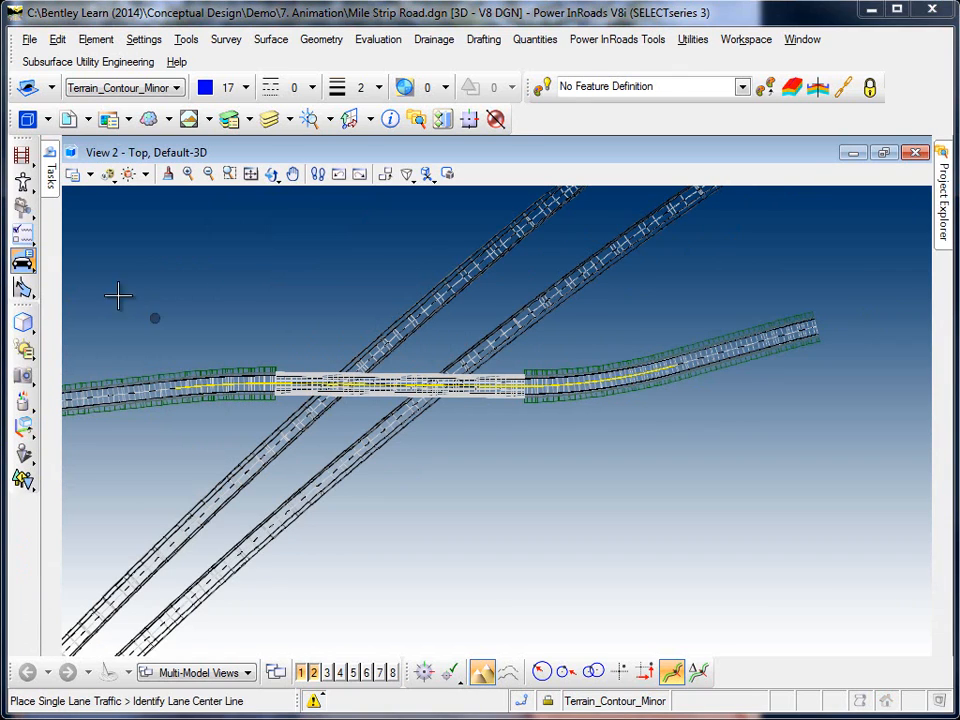
Step: Start the Script Single Lane Traffic tool and move its settings dialog clear of the road's yellow centre line
left_click(23, 261)
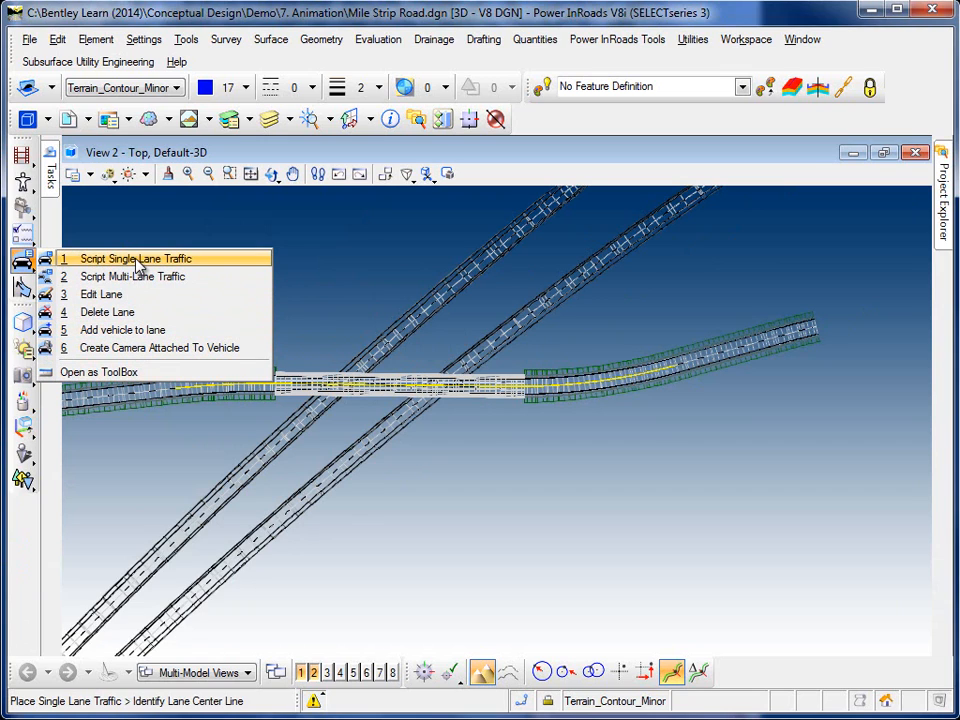
left_click(23, 288)
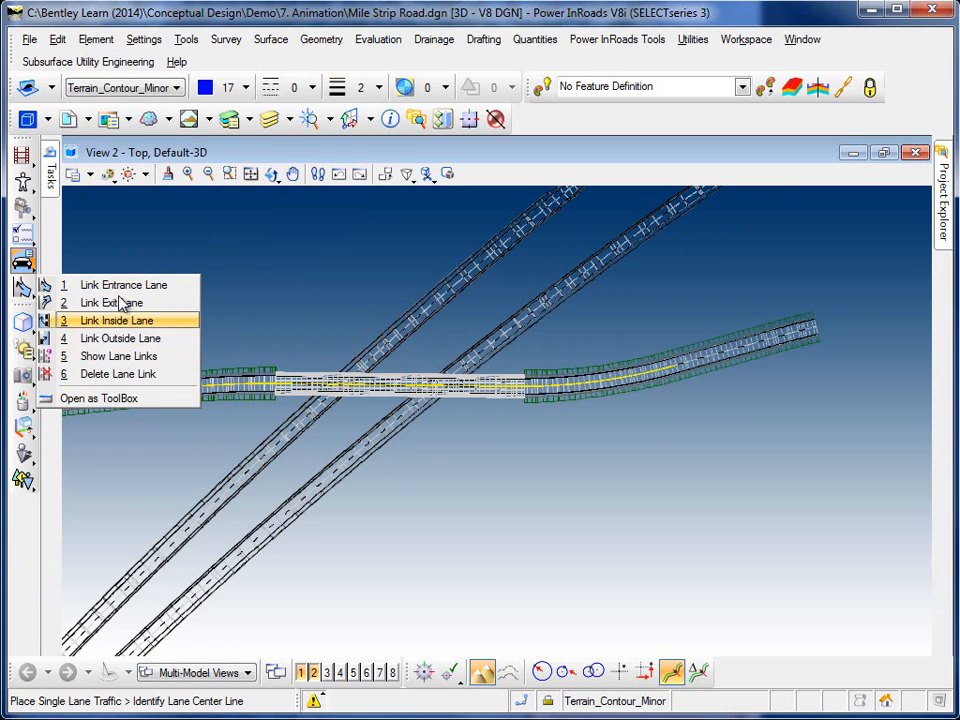
left_click(23, 260)
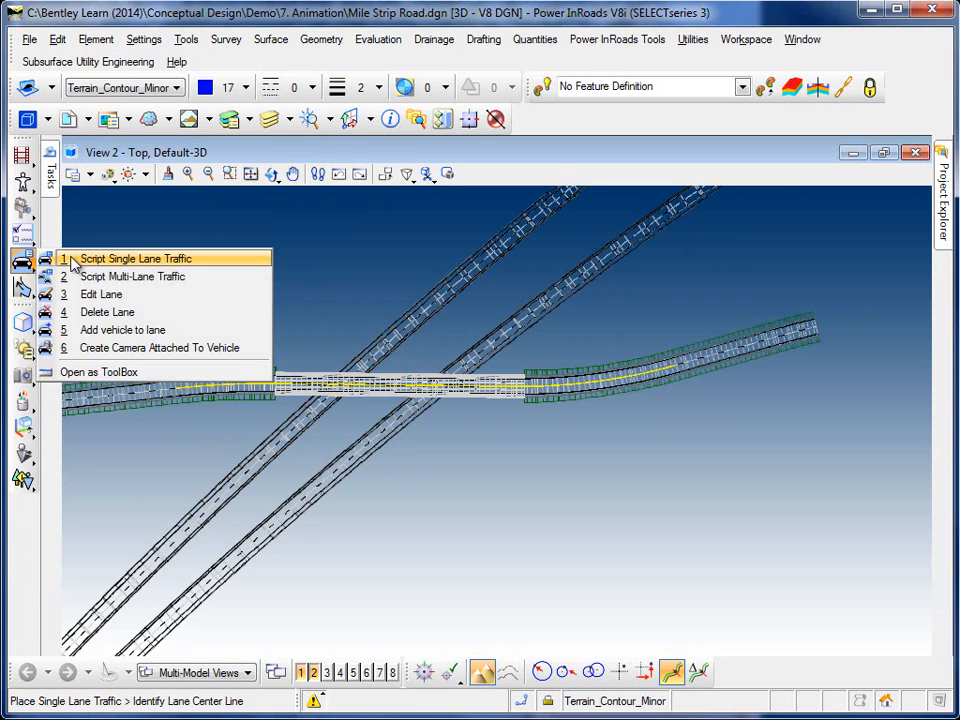
left_click(165, 260)
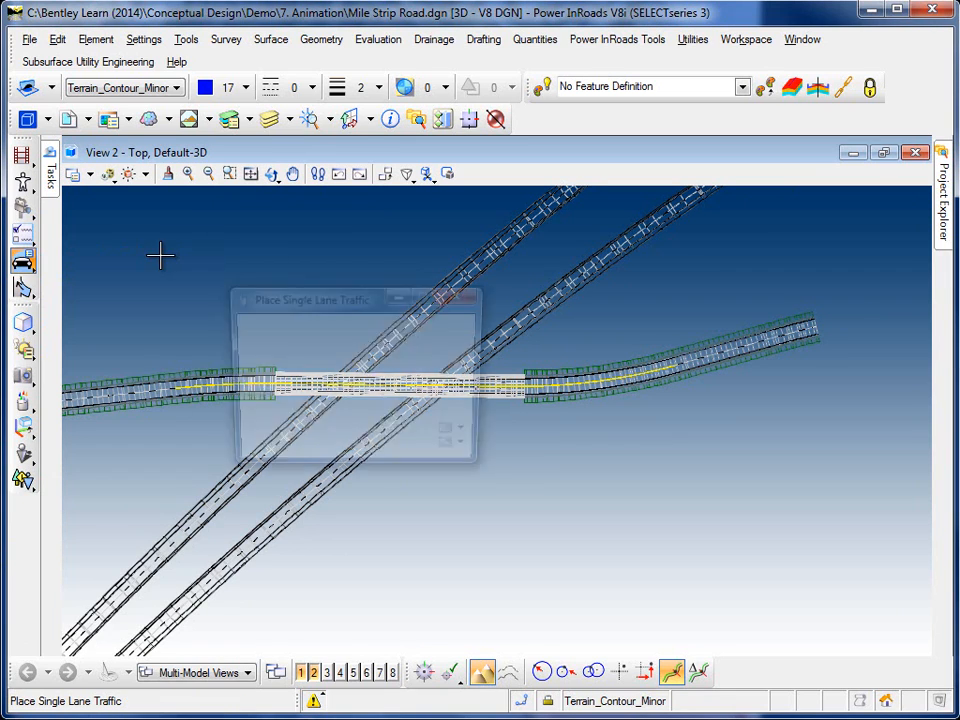
left_click_drag(330, 297, 176, 155)
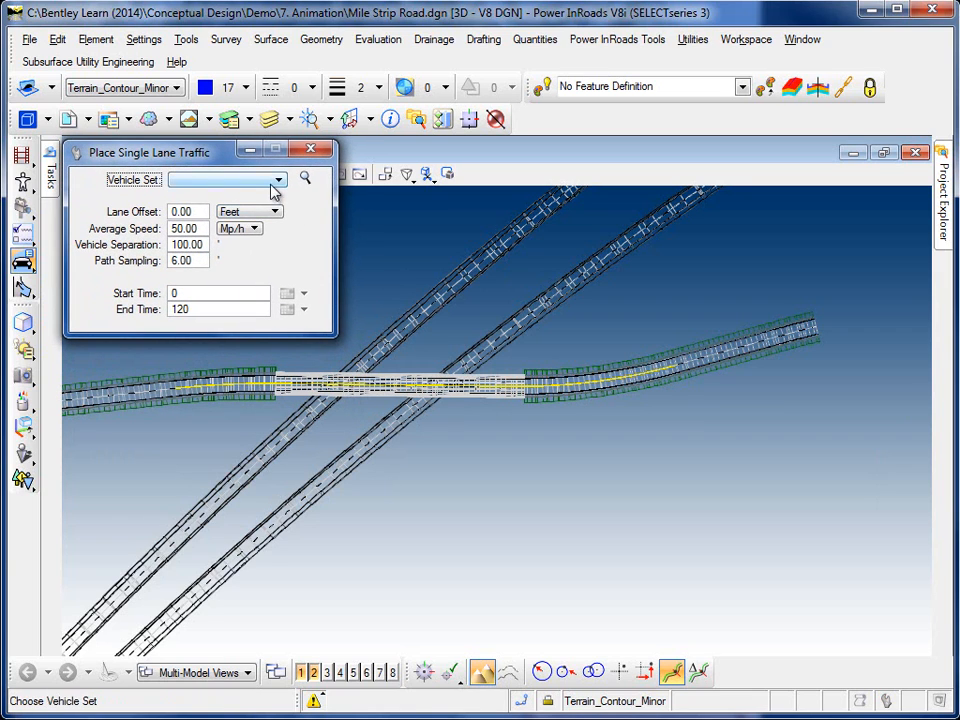
Step: Open the Vehicle Library from the single lane traffic settings and create a vehicle set named Thruway
left_click(274, 183)
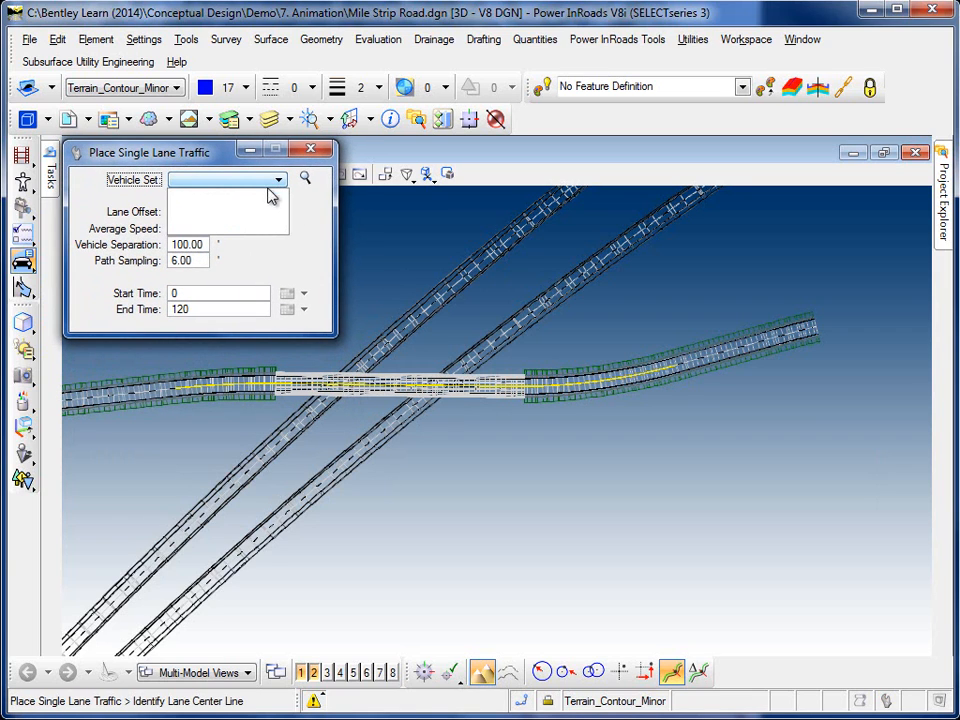
left_click(270, 200)
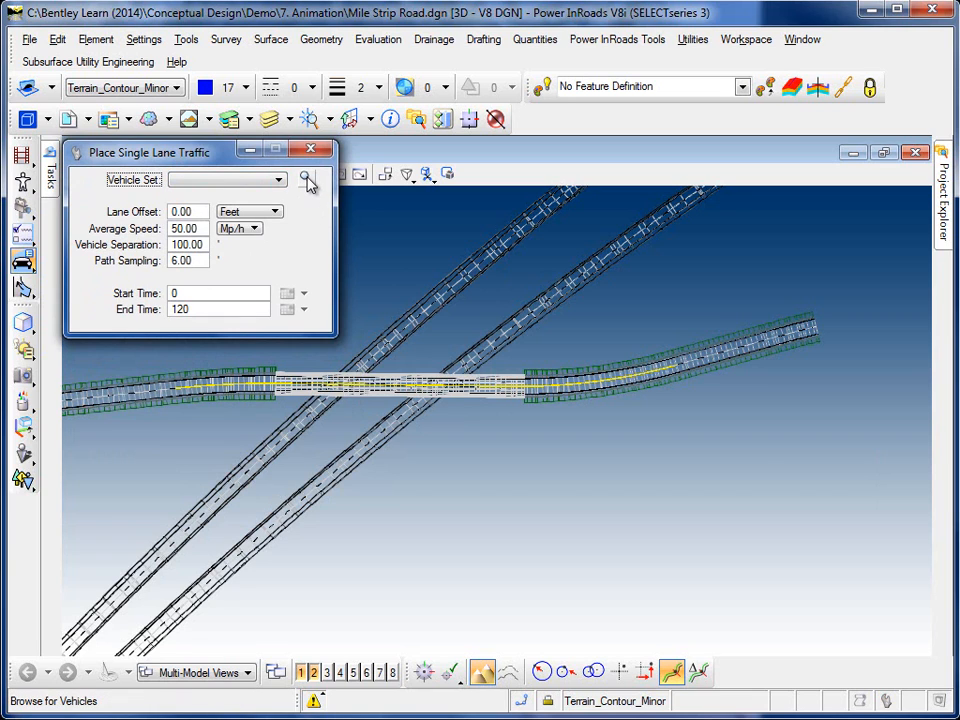
left_click(309, 180)
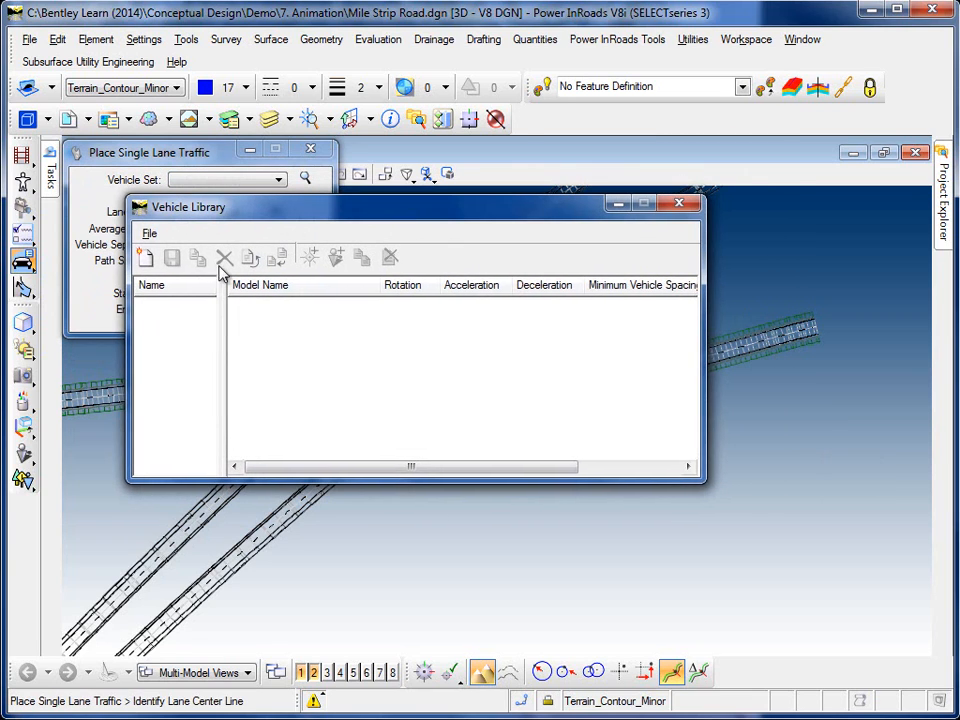
left_click(145, 257)
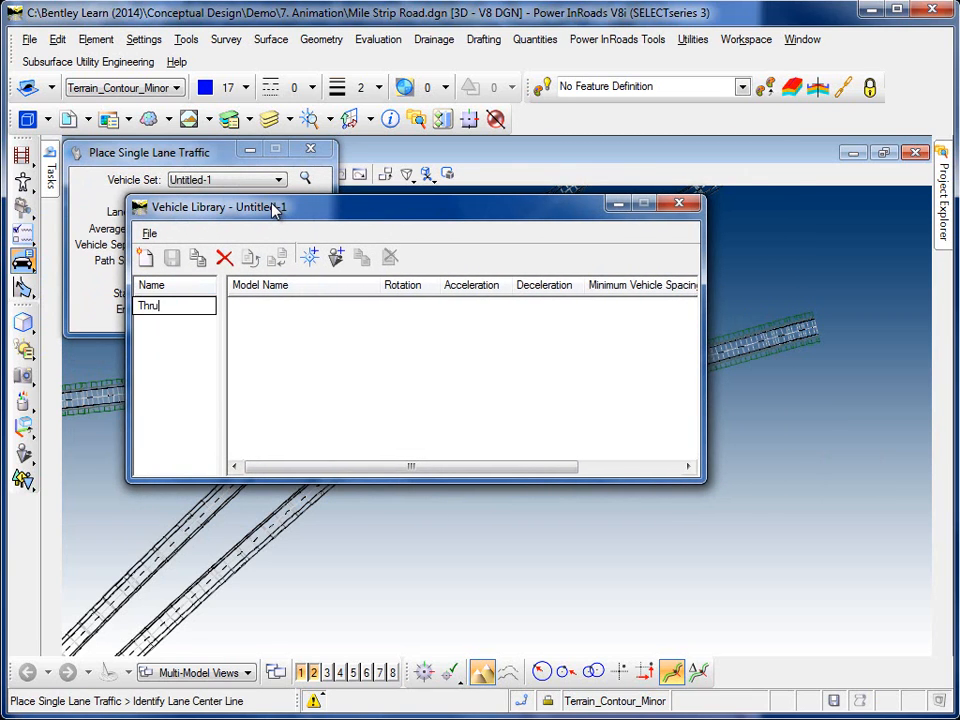
type("Thruway")
key("Return")
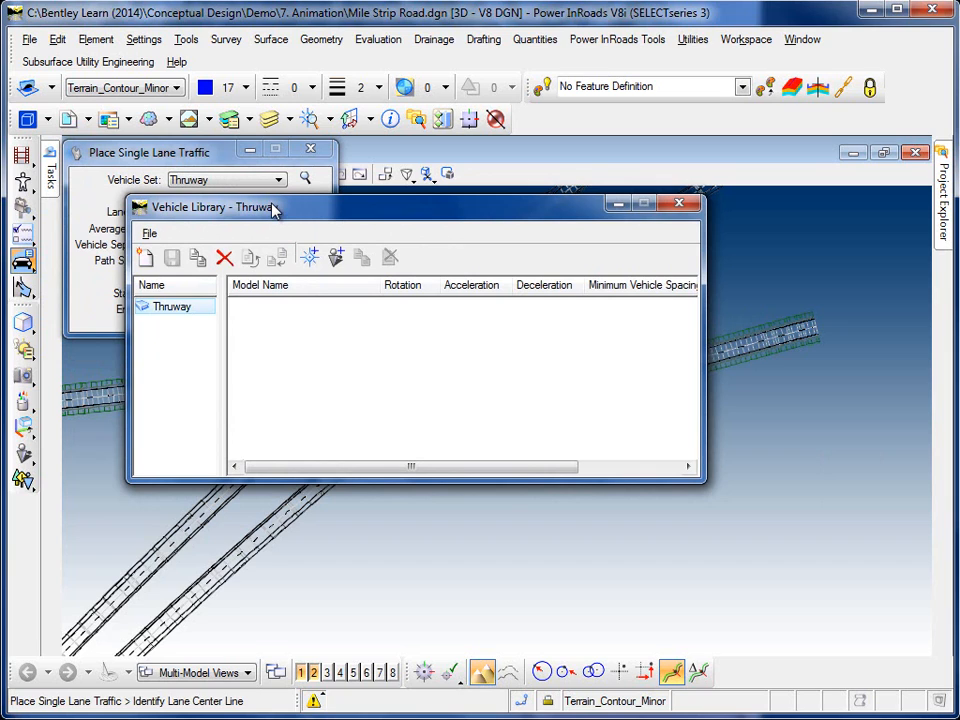
Step: Load Marlin_Studios_Motion_Vehicles.cel from the Marlin_Studios folder as the source for adding vehicles to the Thruway set
left_click(311, 259)
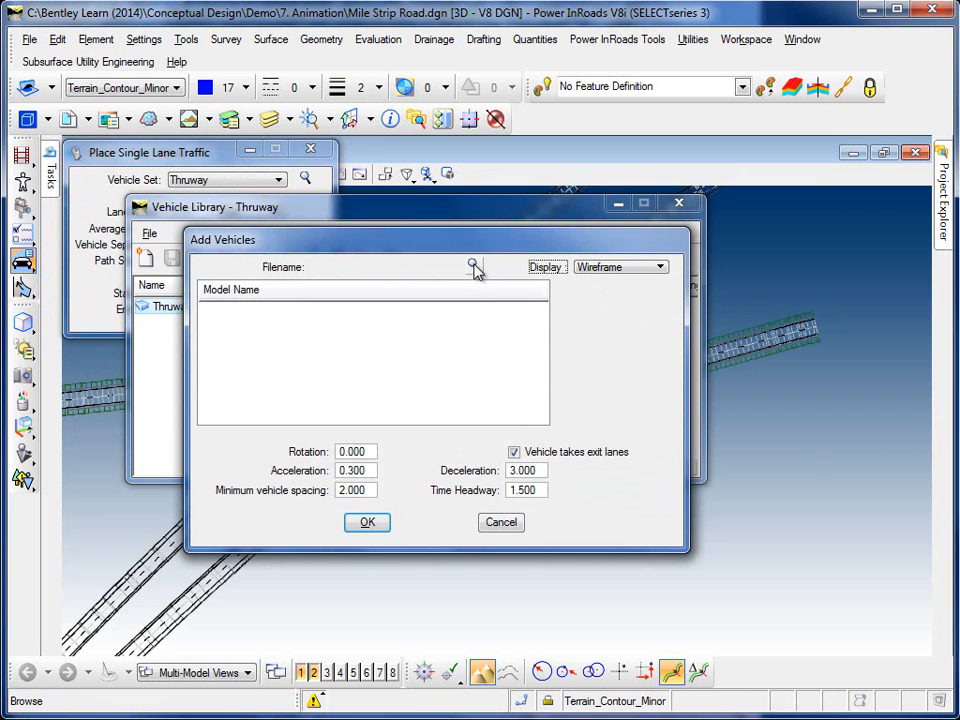
left_click(474, 266)
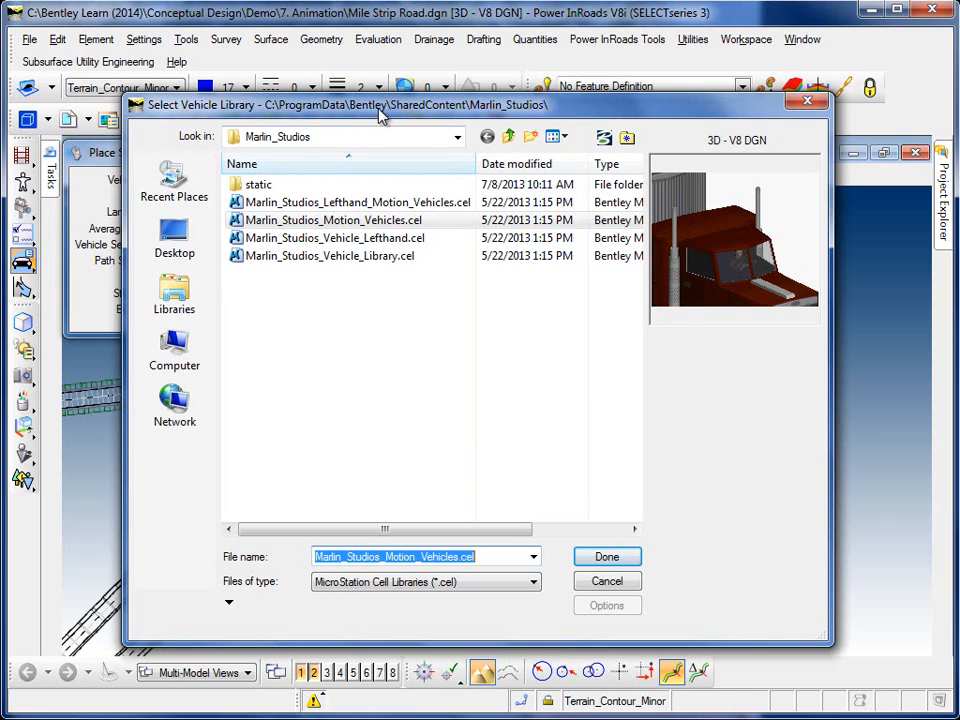
left_click(300, 228)
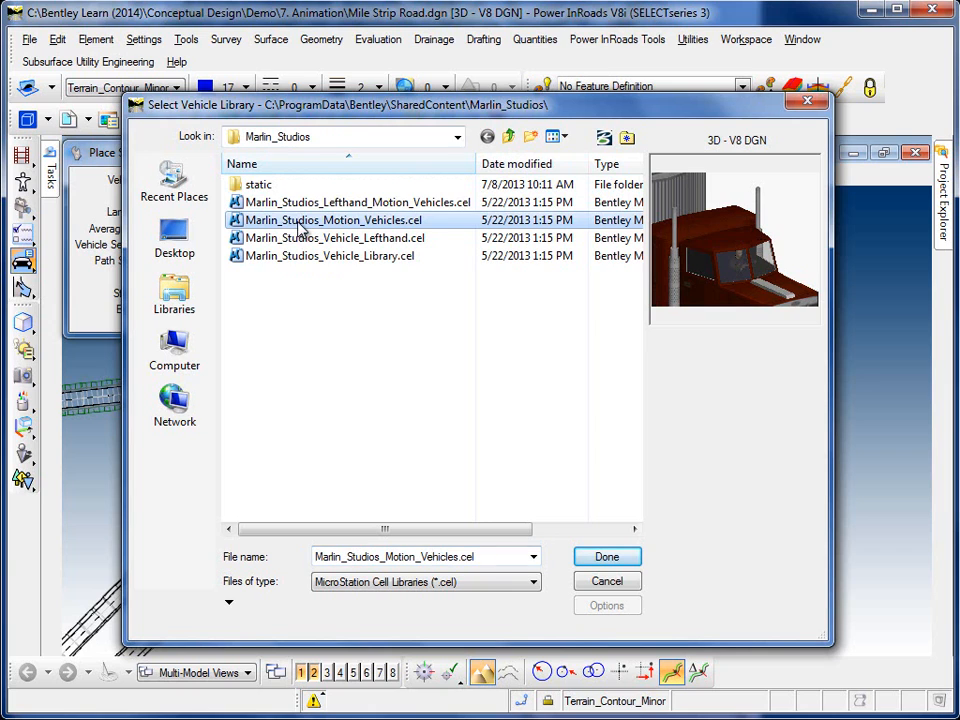
left_click(607, 557)
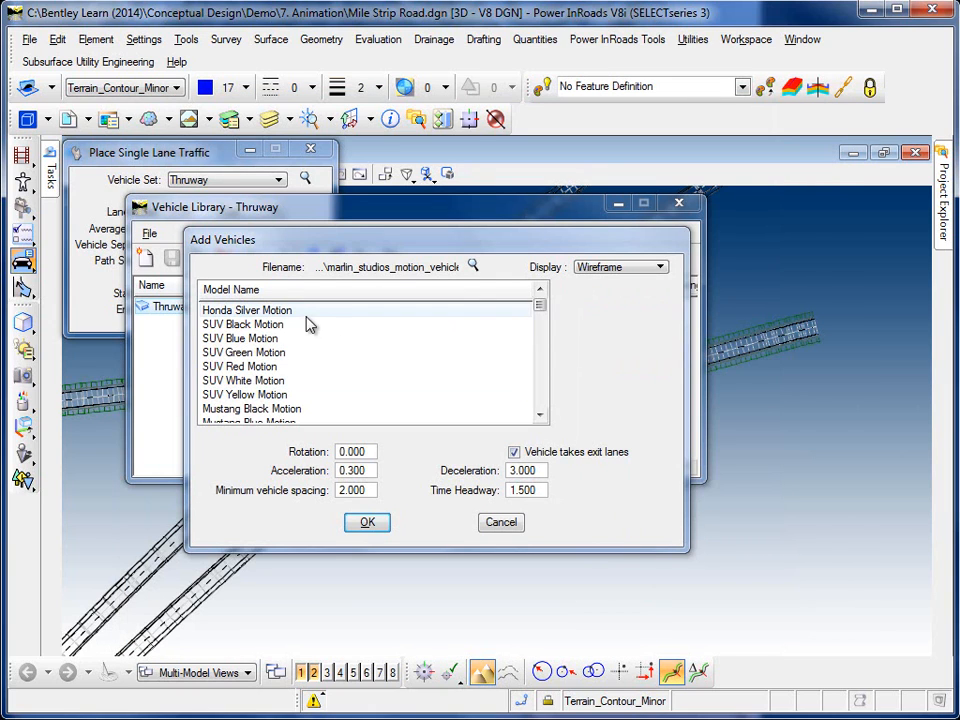
Step: Add the Honda Silver, SUV Green, Mustang Red, Honda Blue and Land Rover White Motion models to the Thruway set and save the vehicle list
left_click(291, 312)
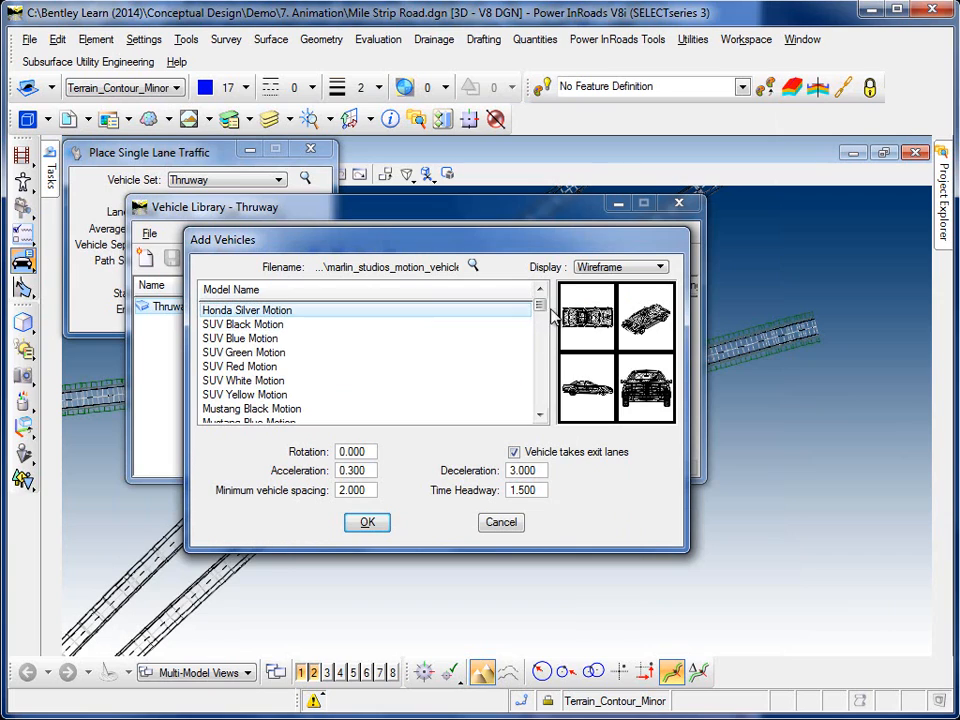
left_click(540, 311)
left_click(255, 353)
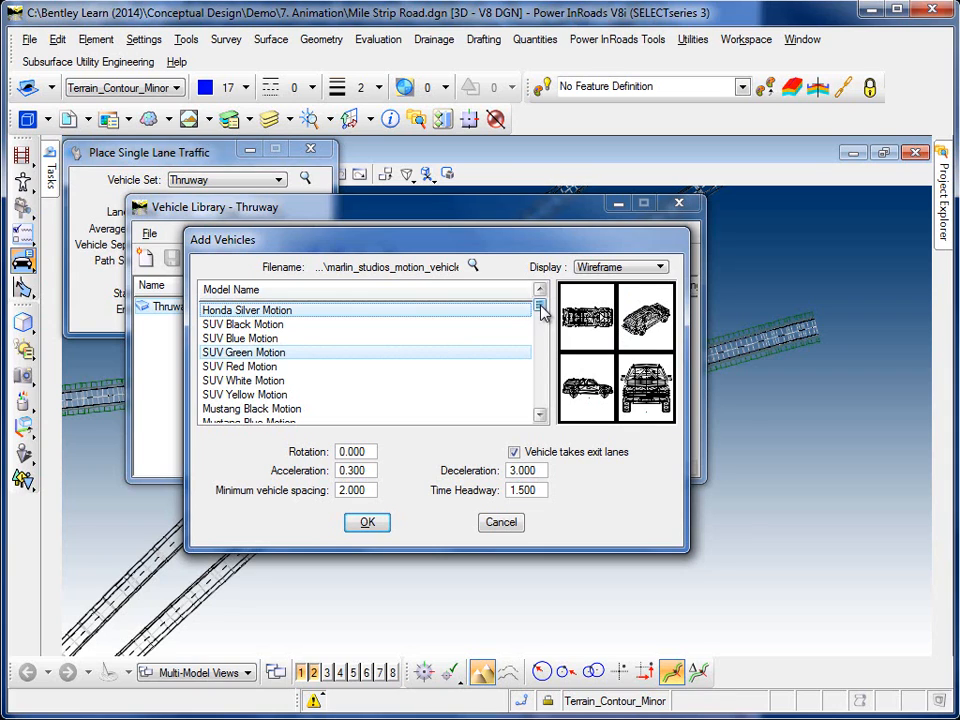
left_click_drag(540, 311, 542, 336)
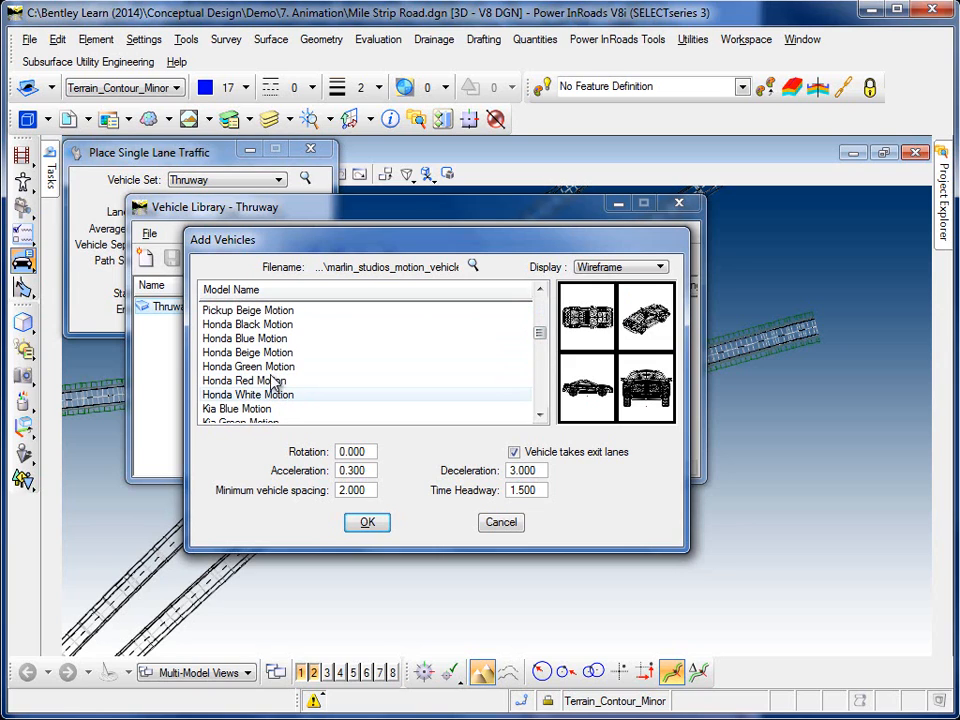
left_click(306, 340)
left_click_drag(540, 336, 542, 364)
left_click(364, 354)
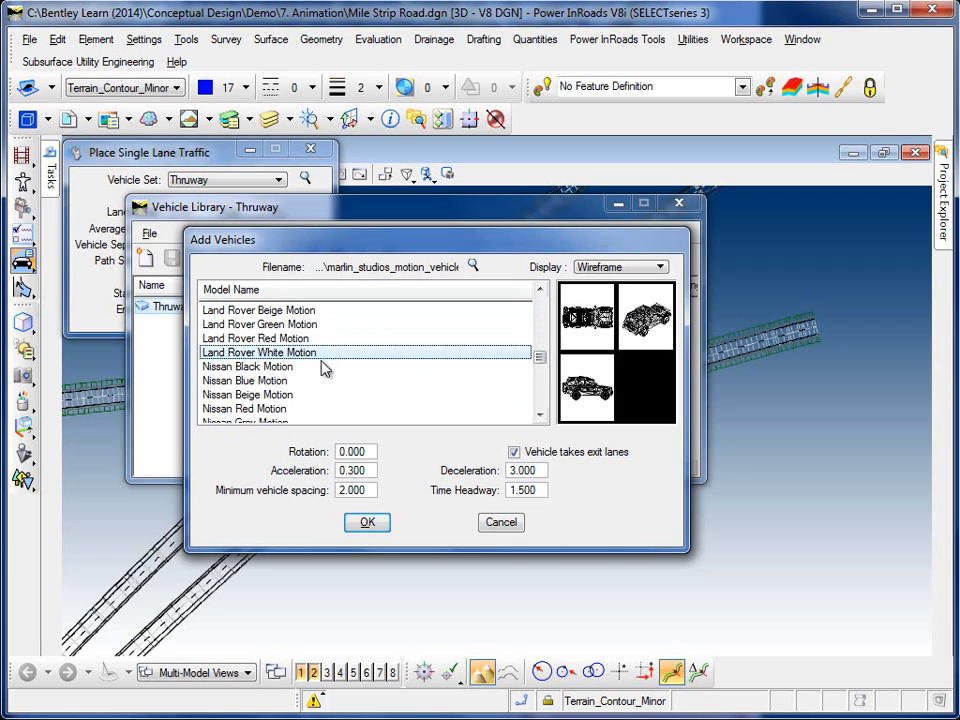
left_click(368, 522)
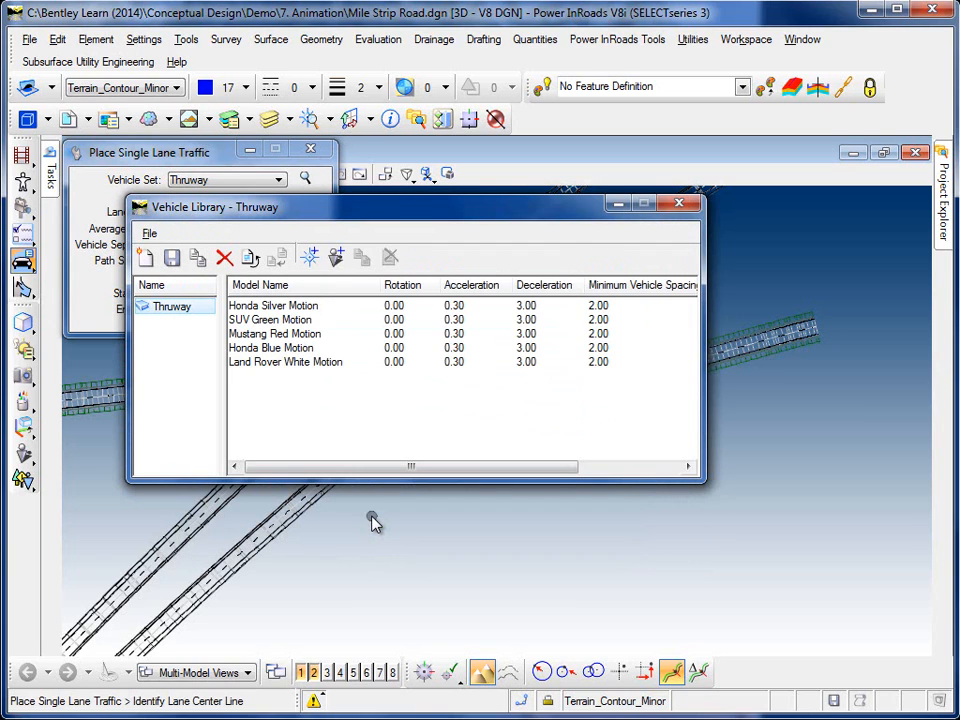
left_click(172, 260)
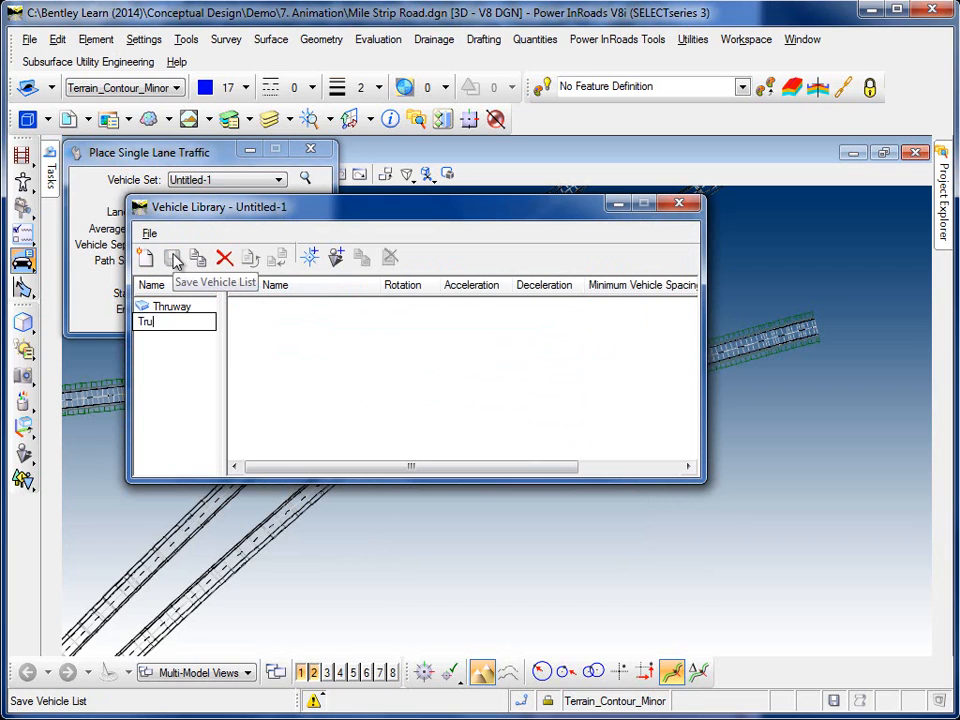
Step: Create a second vehicle set named Trucks and load Marlin_Studios_Motion_Vehicles.cel as its vehicle source
type("Trucks")
key("Return")
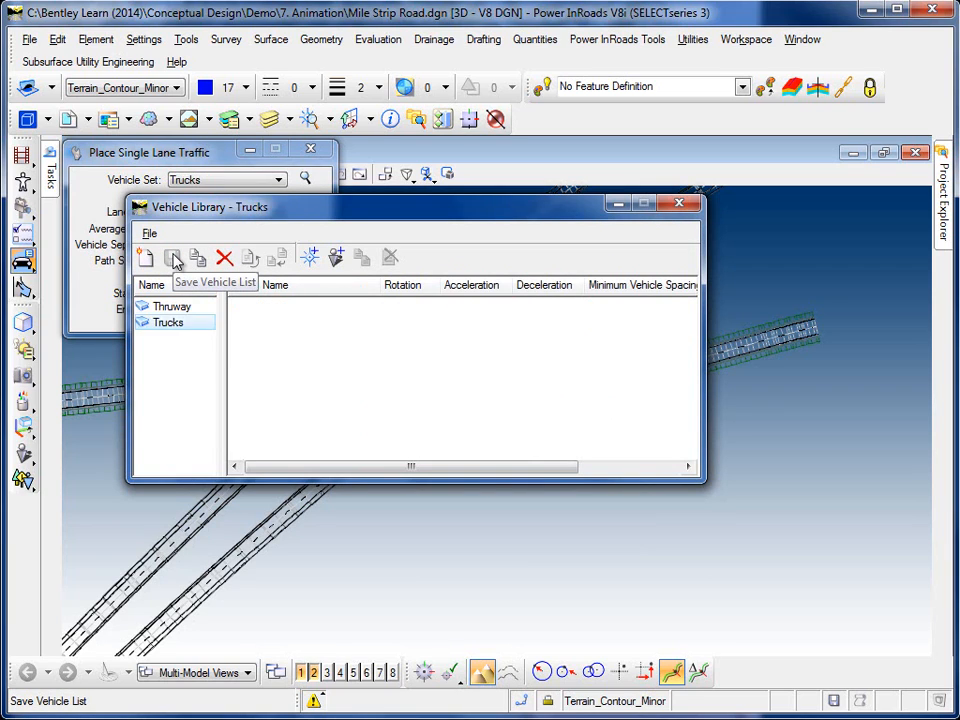
left_click(309, 257)
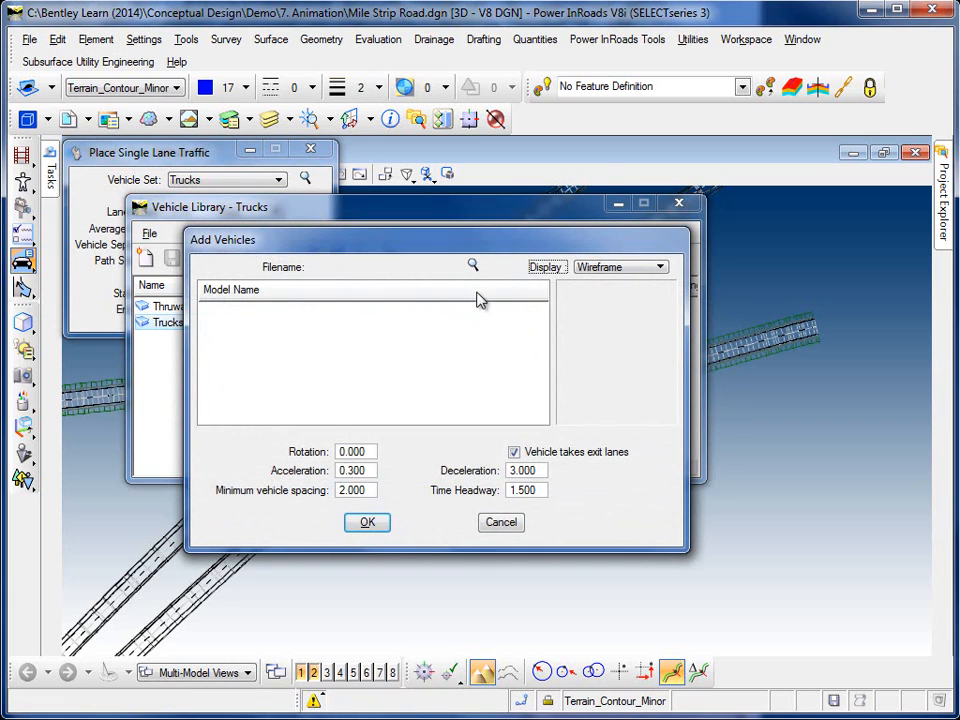
left_click(474, 268)
double_click(302, 220)
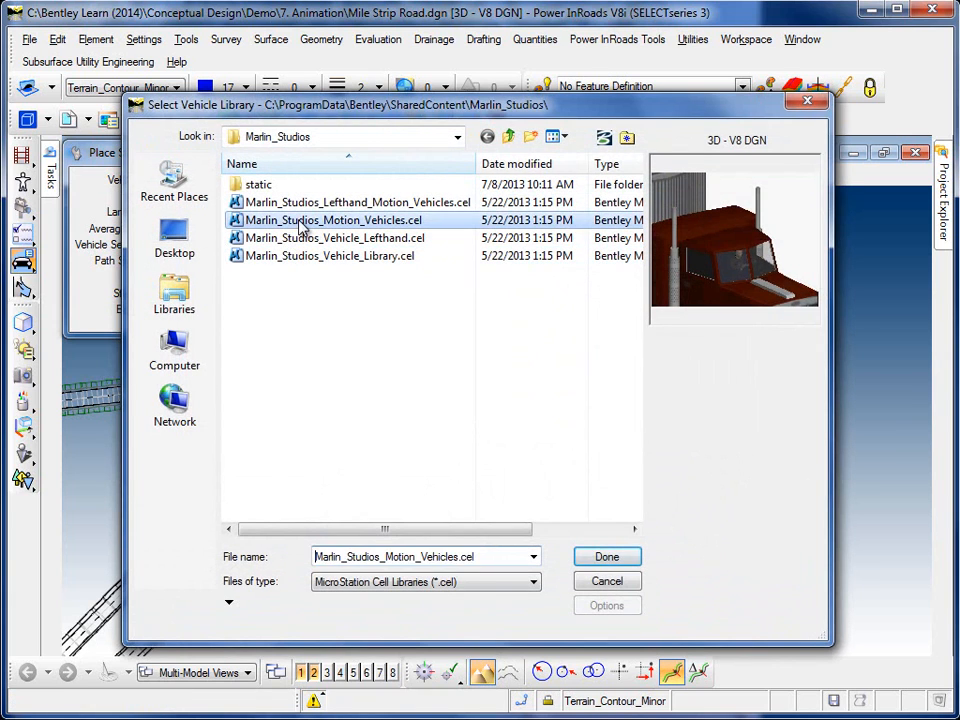
Step: Add the Peterbuilt Red, Aqua and Light Blue Motion models to the Trucks set, save the list and close the Vehicle Library
left_click_drag(536, 307, 538, 419)
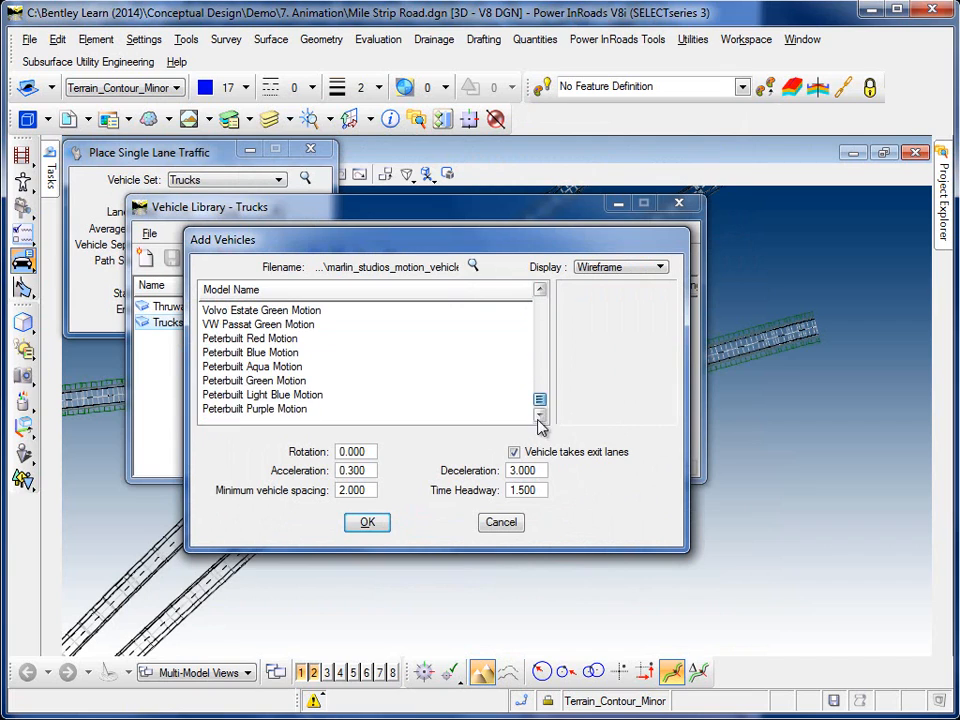
left_click(245, 339)
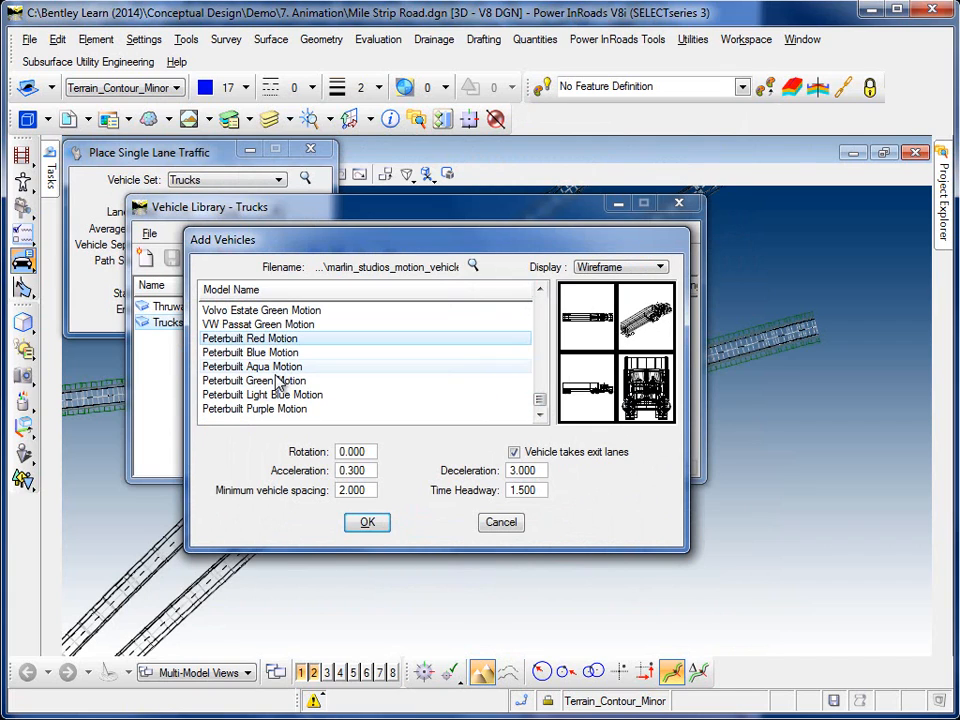
left_click(262, 367, "ctrl")
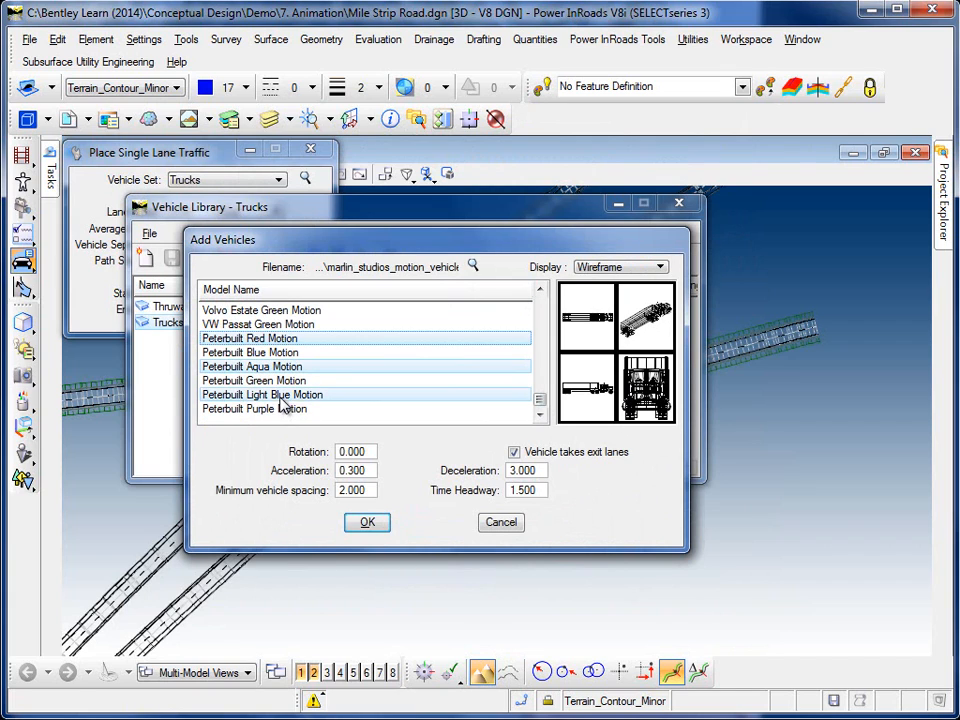
left_click(278, 395, "ctrl")
left_click(368, 526)
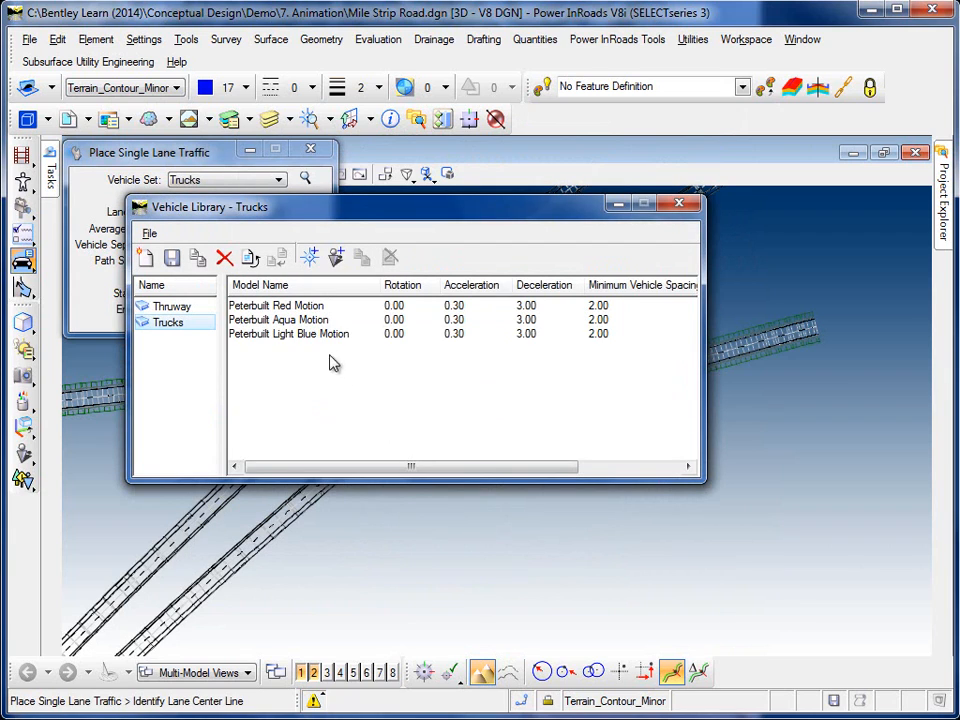
left_click(171, 258)
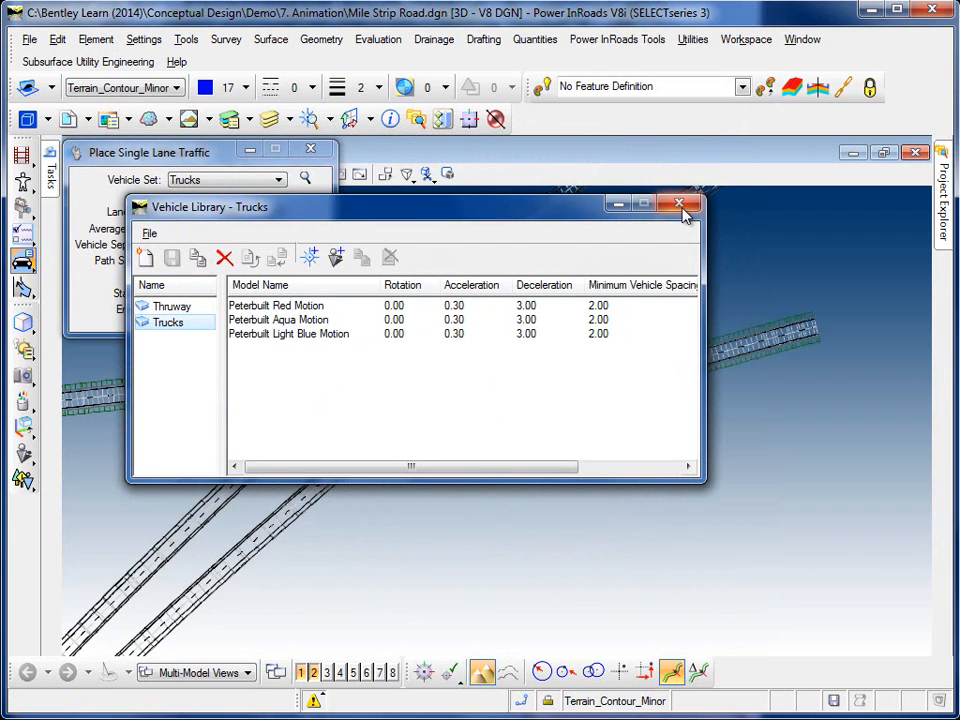
left_click(680, 204)
Step: Choose Thruway as the vehicle set for the single lane traffic and open the lane offset for editing
left_click(267, 181)
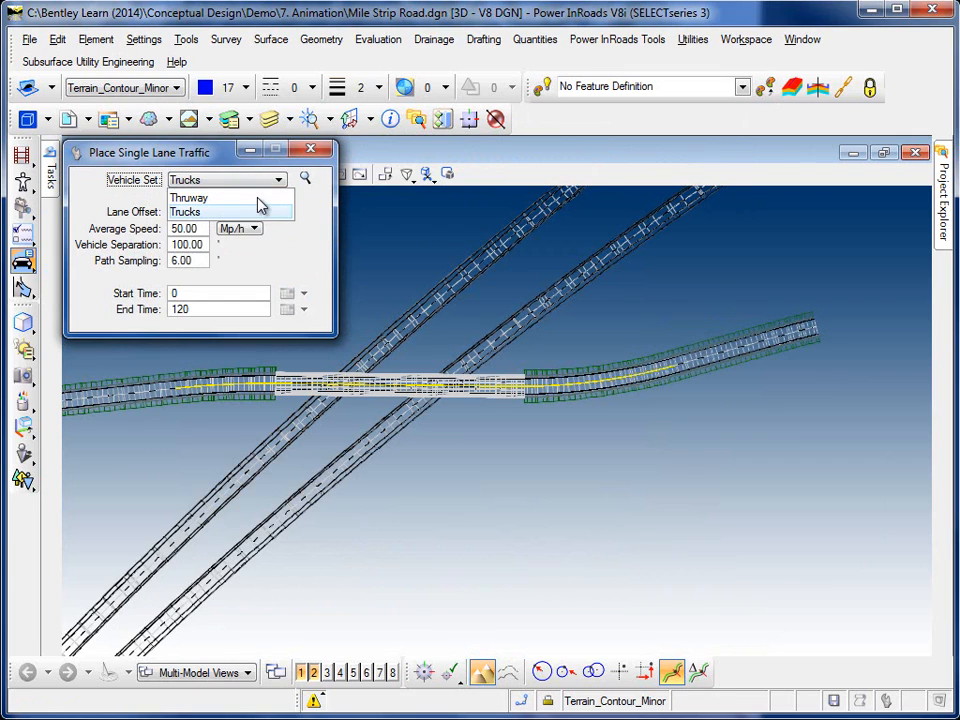
left_click(259, 199)
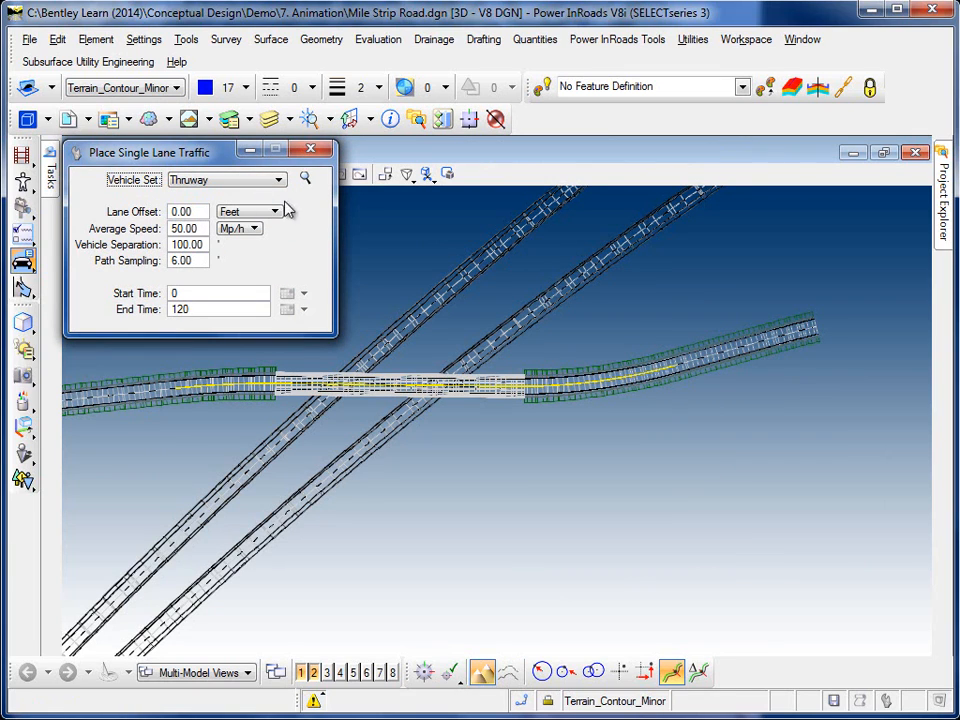
key("Tab")
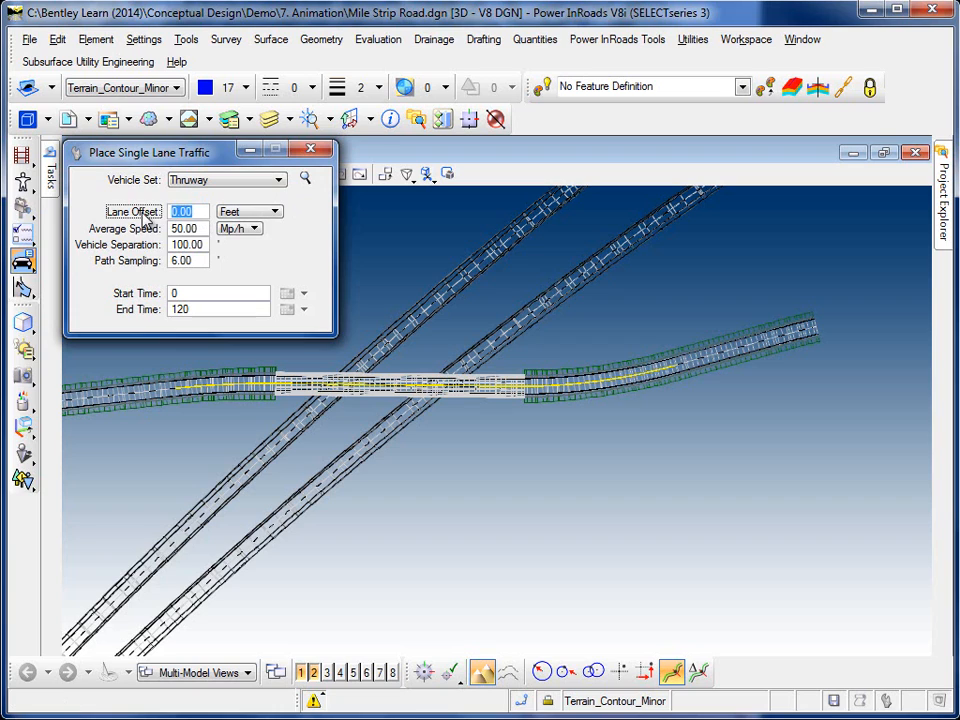
Step: Set the lane offset to -6 feet, average speed to 65 Mp/h and vehicle separation to 150 for the single lane traffic
type("-6")
key("Tab")
key("Tab")
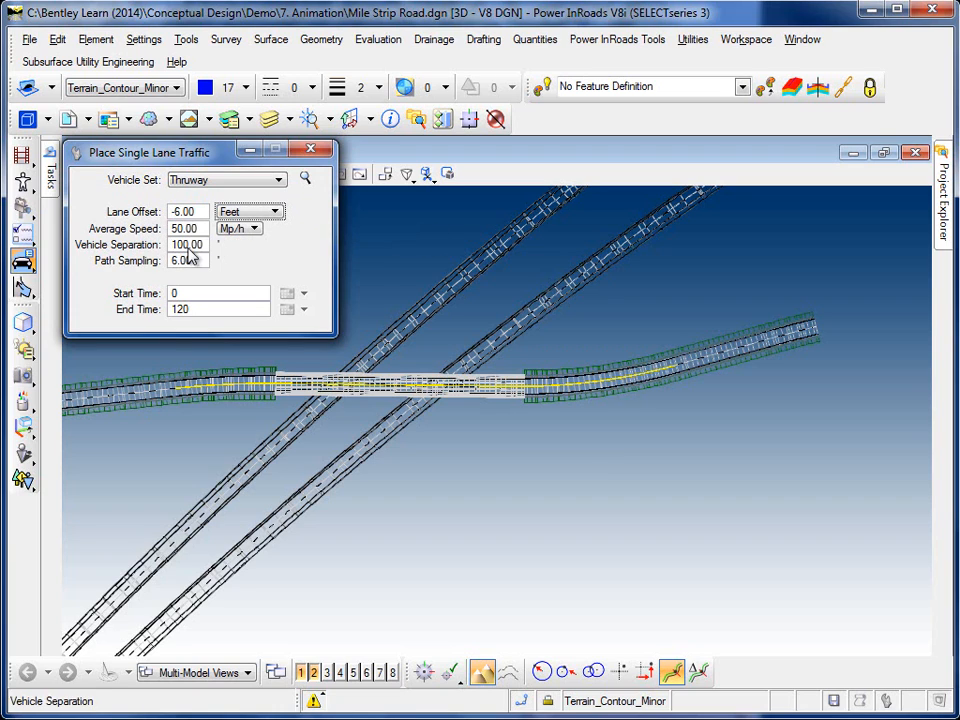
type("65")
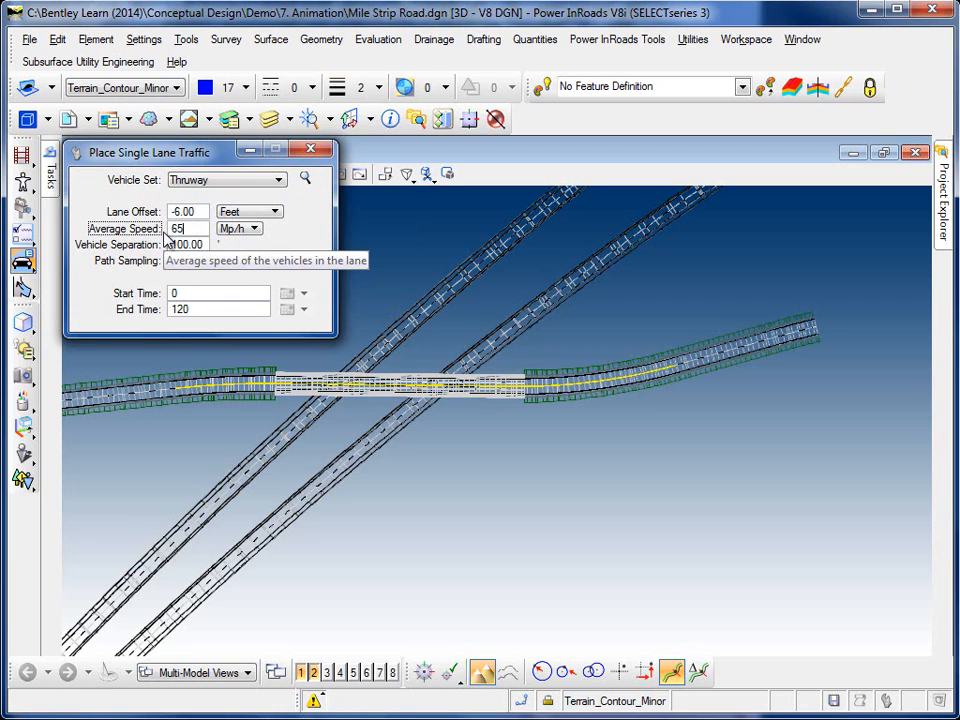
key("Tab")
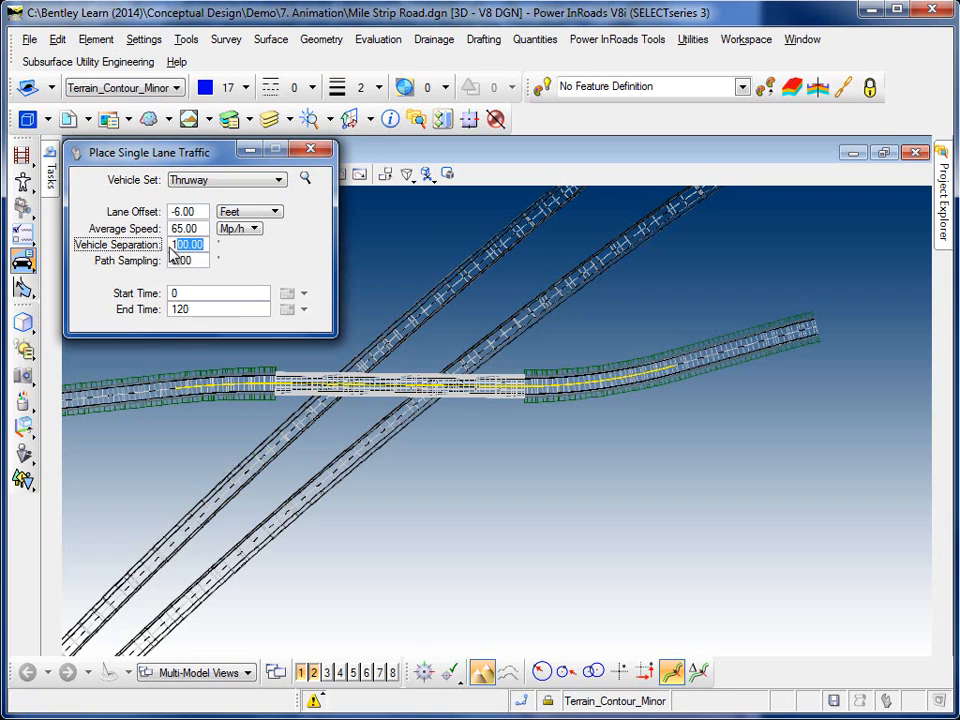
type("150")
key("Tab")
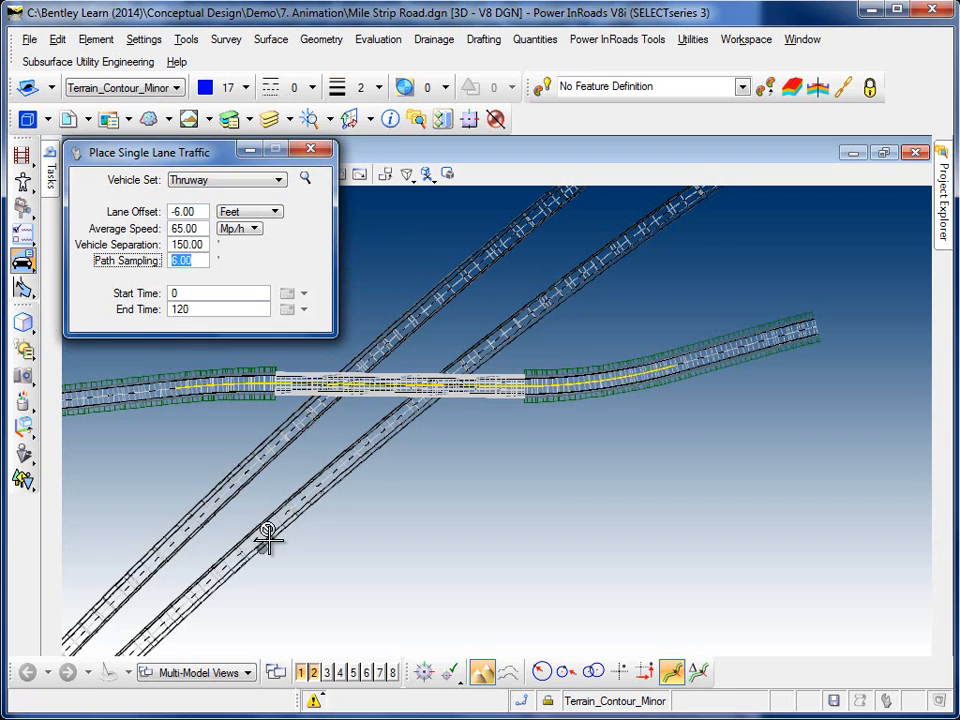
Step: Place the Thruway traffic along the centerline of the lower I-90 roadway, accept its flow direction up the road and close the tool
scroll(225, 525, "up", 3)
scroll(225, 525, "up", 3)
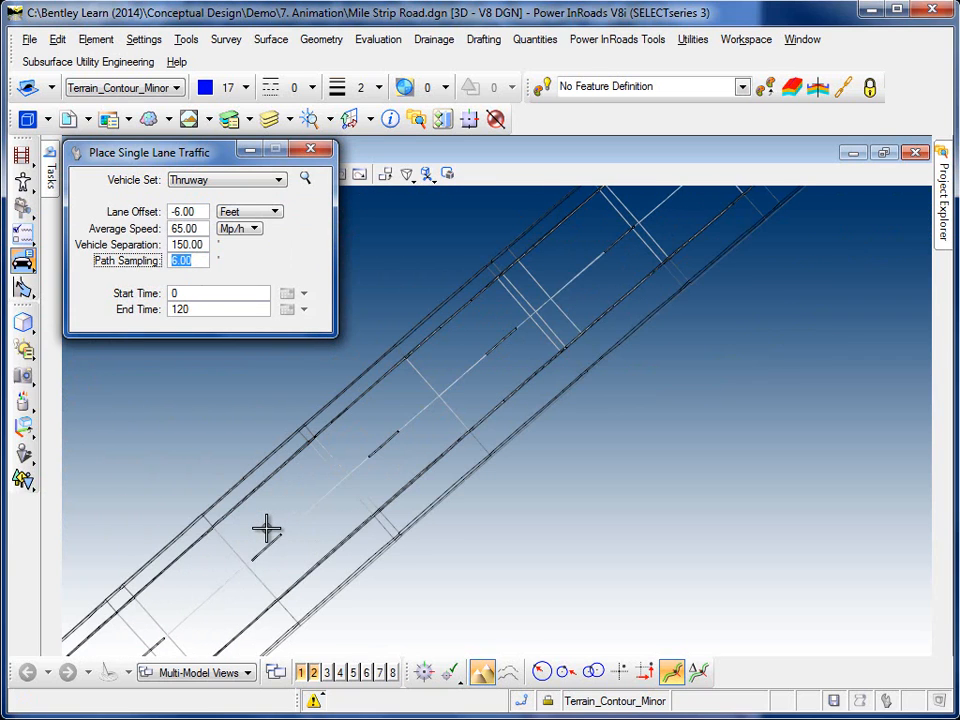
scroll(266, 530, "up", 2)
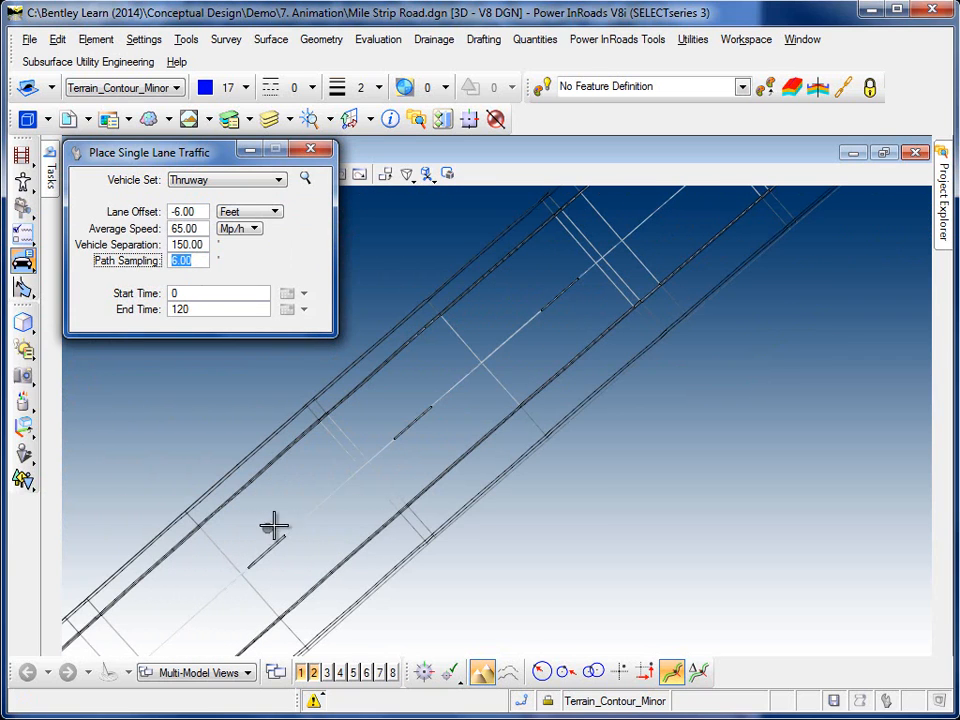
left_click(330, 497)
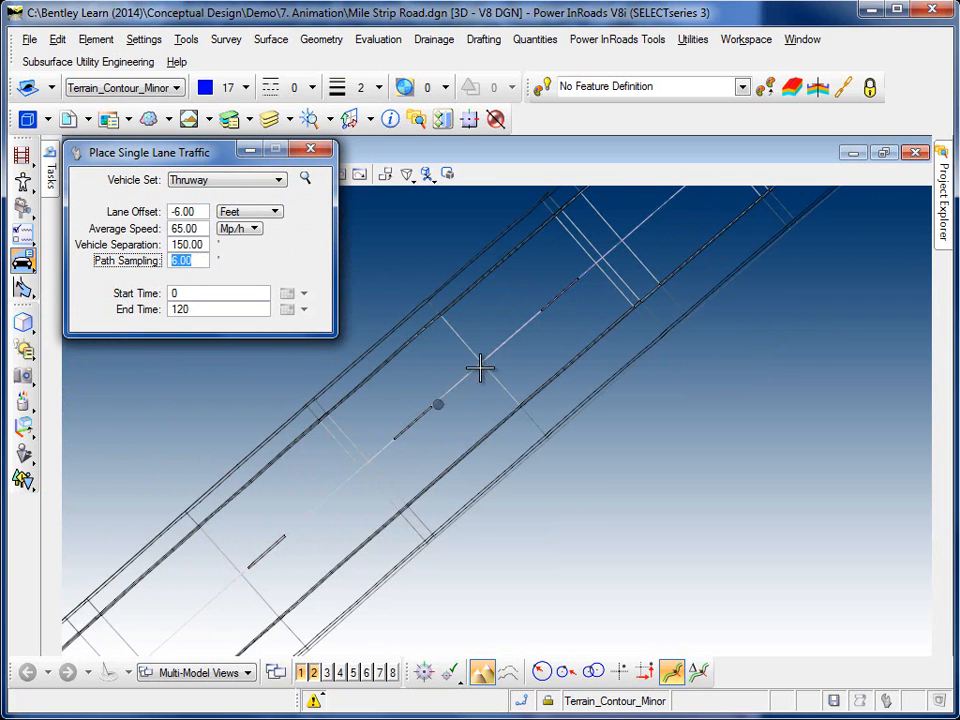
left_click(328, 498)
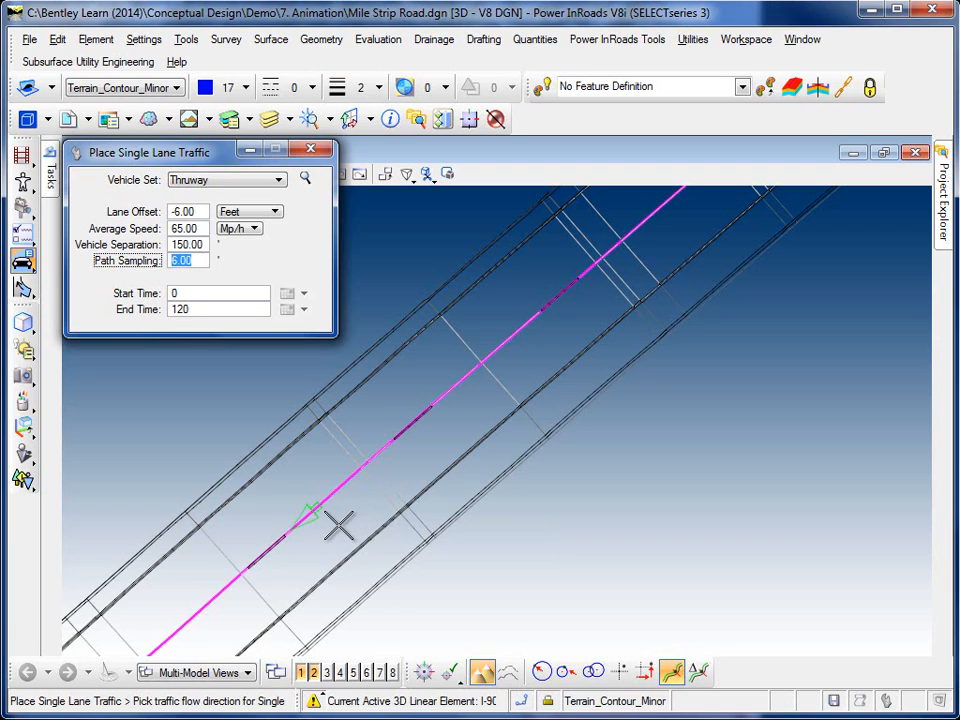
left_click(425, 462)
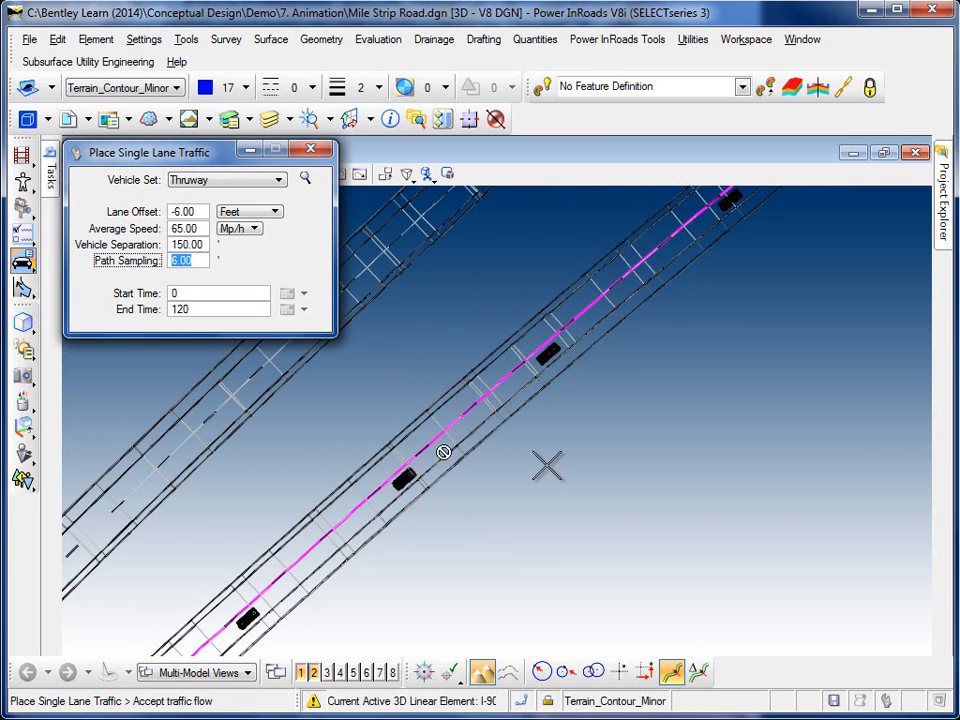
left_click(547, 459)
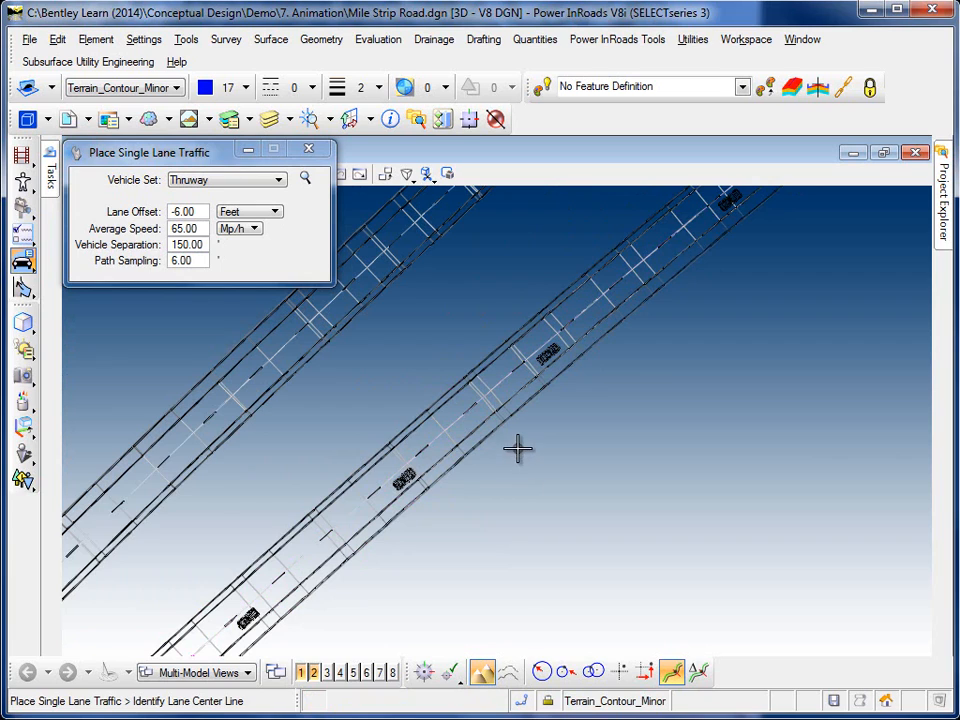
left_click(309, 151)
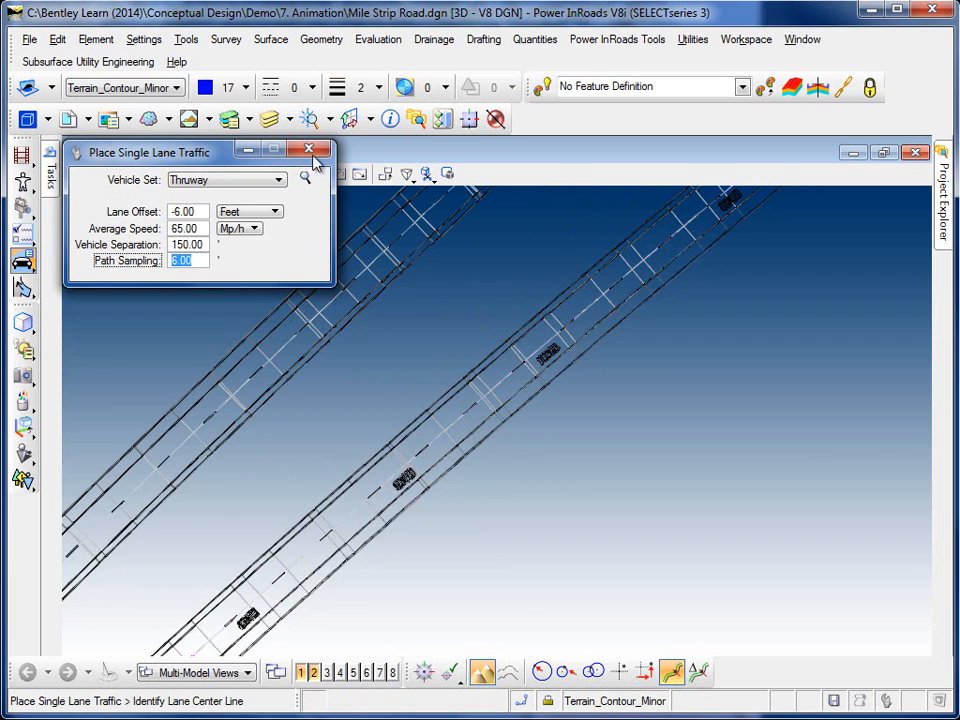
left_click(309, 151)
Step: Apply the Smooth display style to View 2, with the overpass and the placed vehicles in an angled 3D view
scroll(369, 279, "down", 2)
left_click(292, 174)
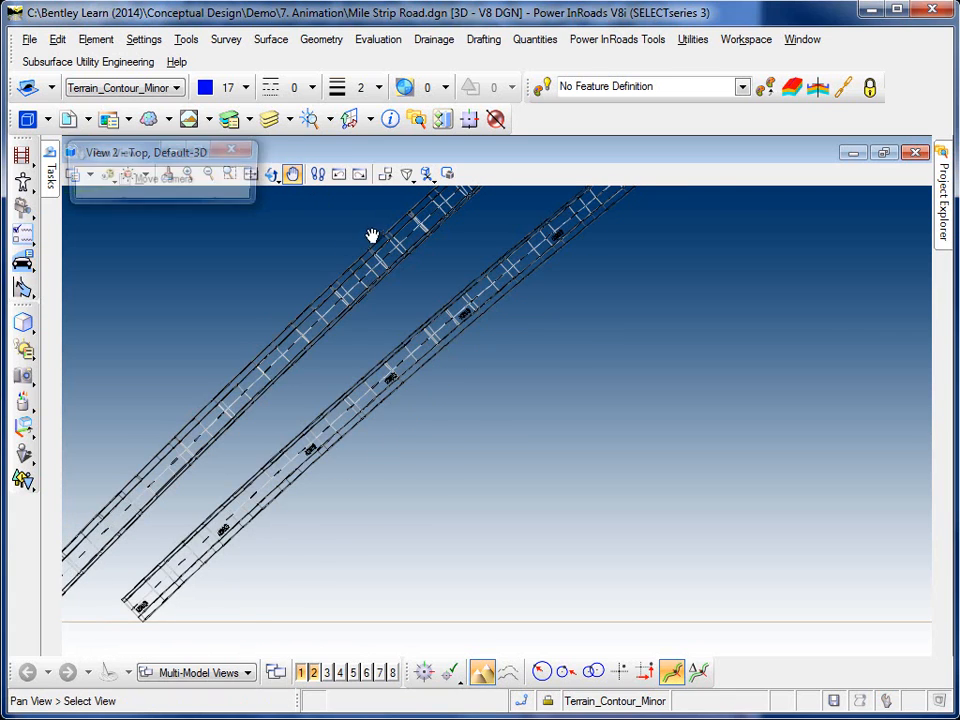
left_click_drag(372, 236, 309, 429)
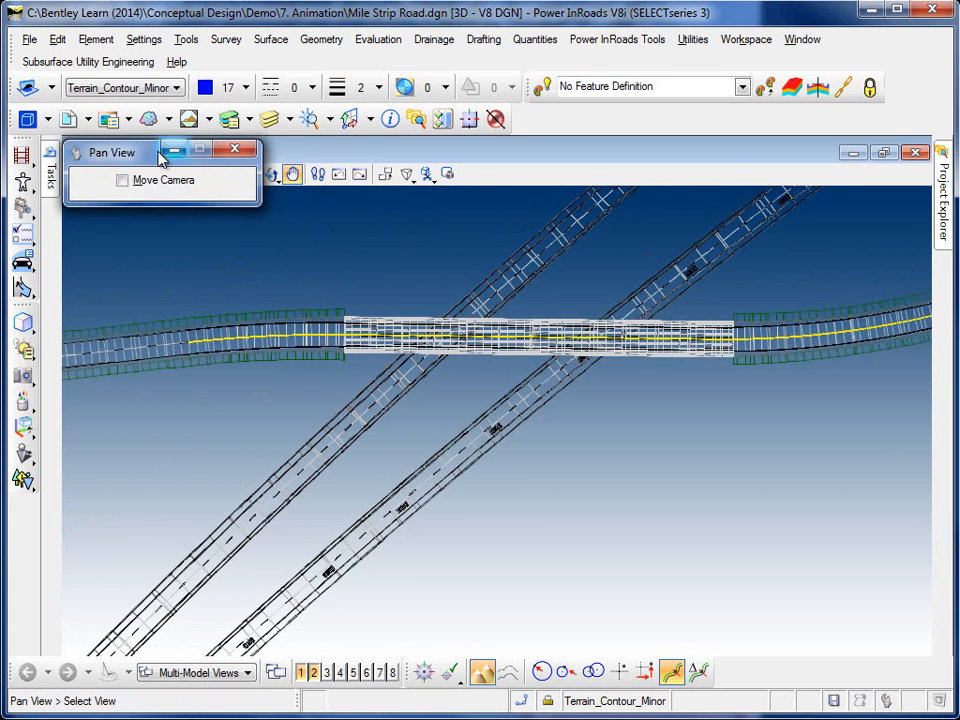
left_click_drag(160, 160, 160, 209)
left_click(274, 177)
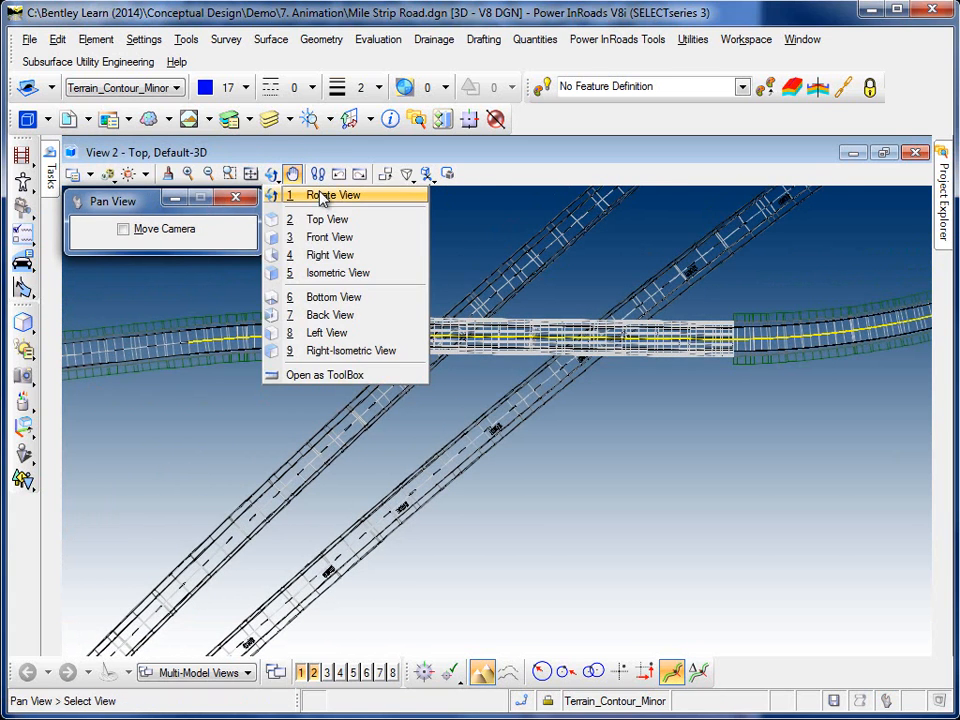
left_click(321, 194)
left_click_drag(499, 397, 583, 439)
left_click(22, 260)
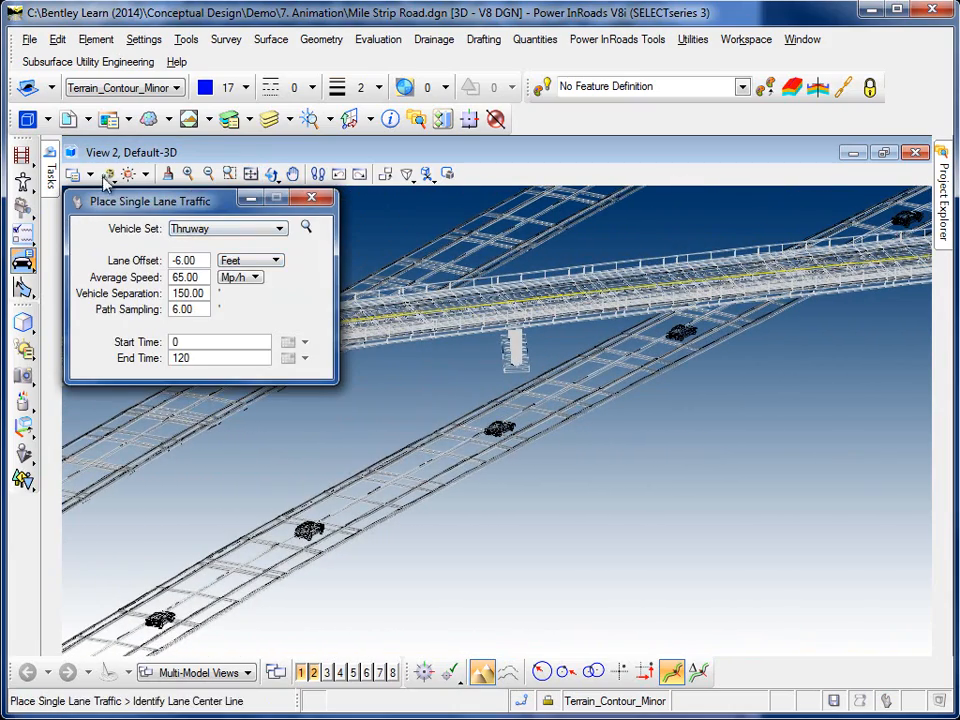
left_click(106, 176)
mouse_move(290, 320)
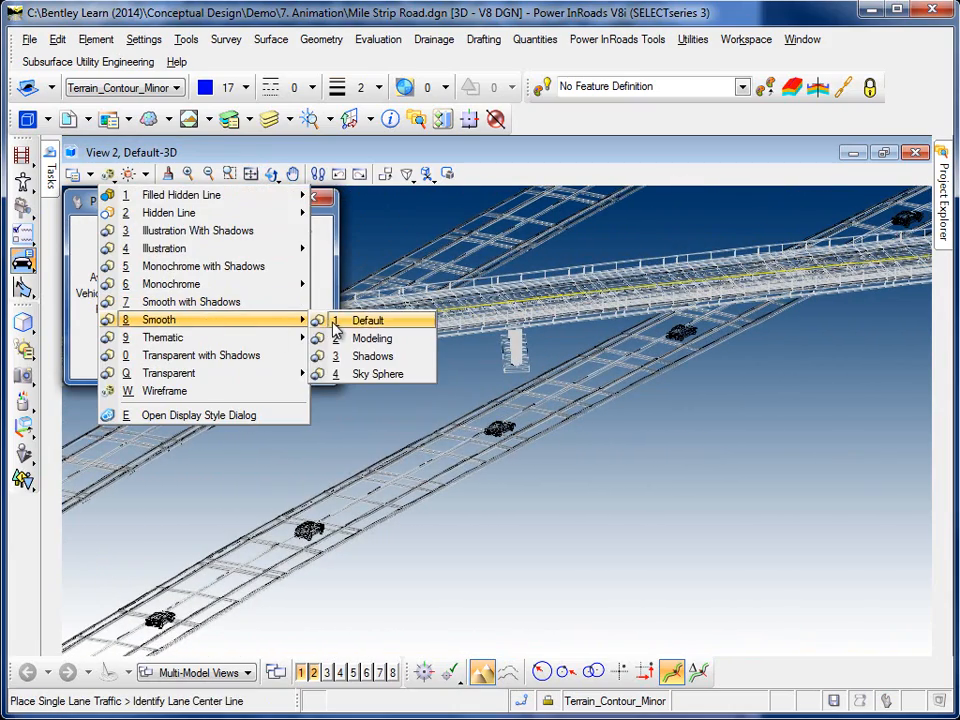
left_click(336, 323)
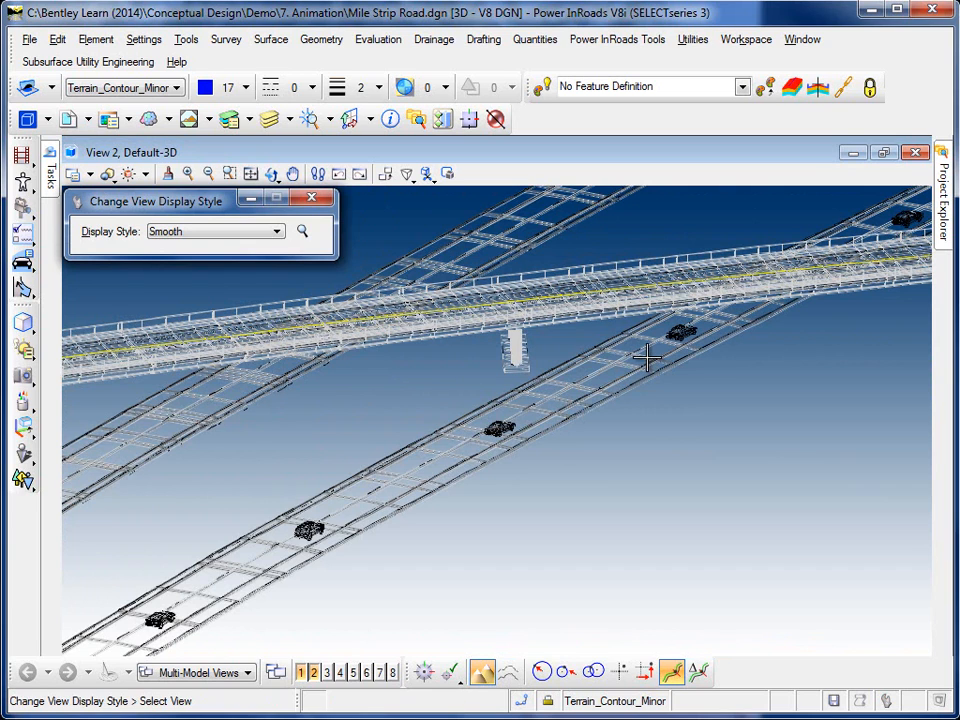
left_click(646, 357)
left_click_drag(200, 218, 96, 394)
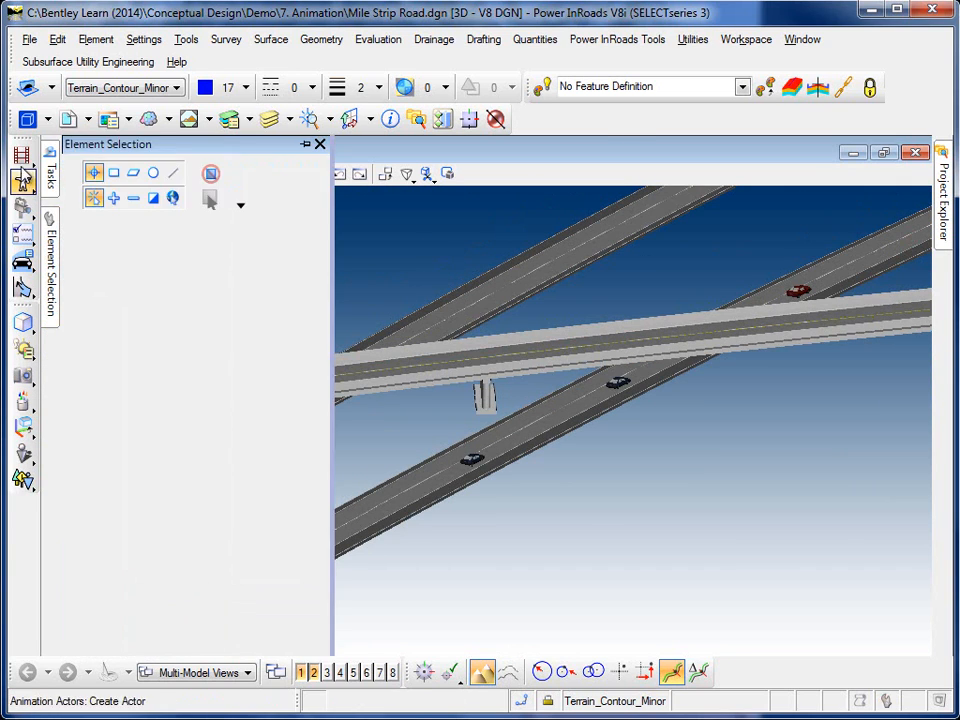
Step: Play the traffic animation in view 2 with the Animation Preview Tool and close the preview
left_click(21, 155)
left_click(133, 172)
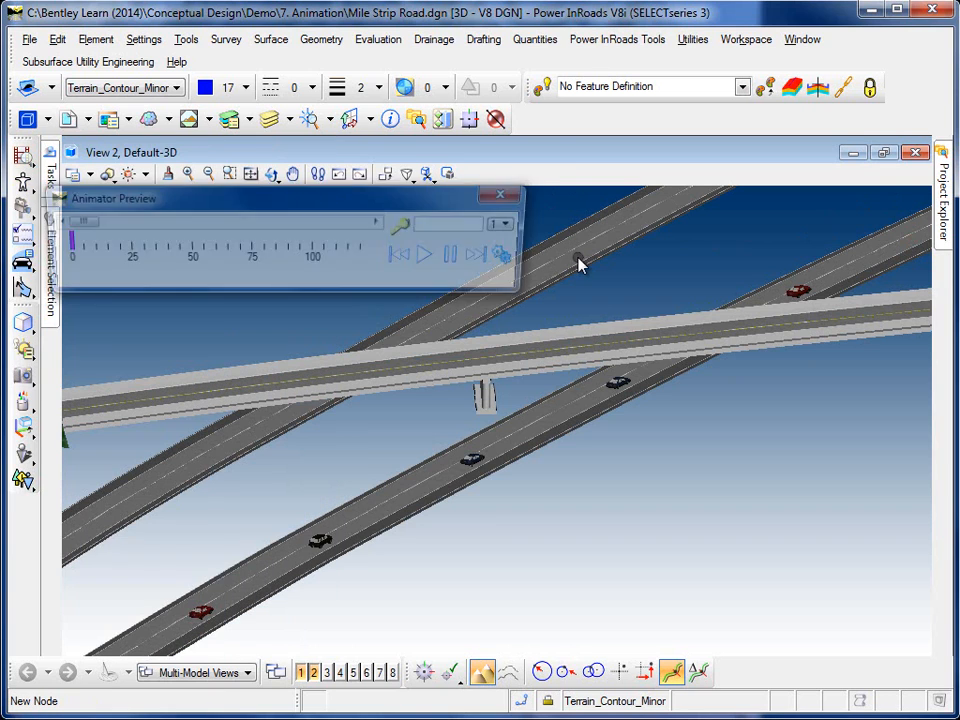
left_click_drag(418, 210, 438, 209)
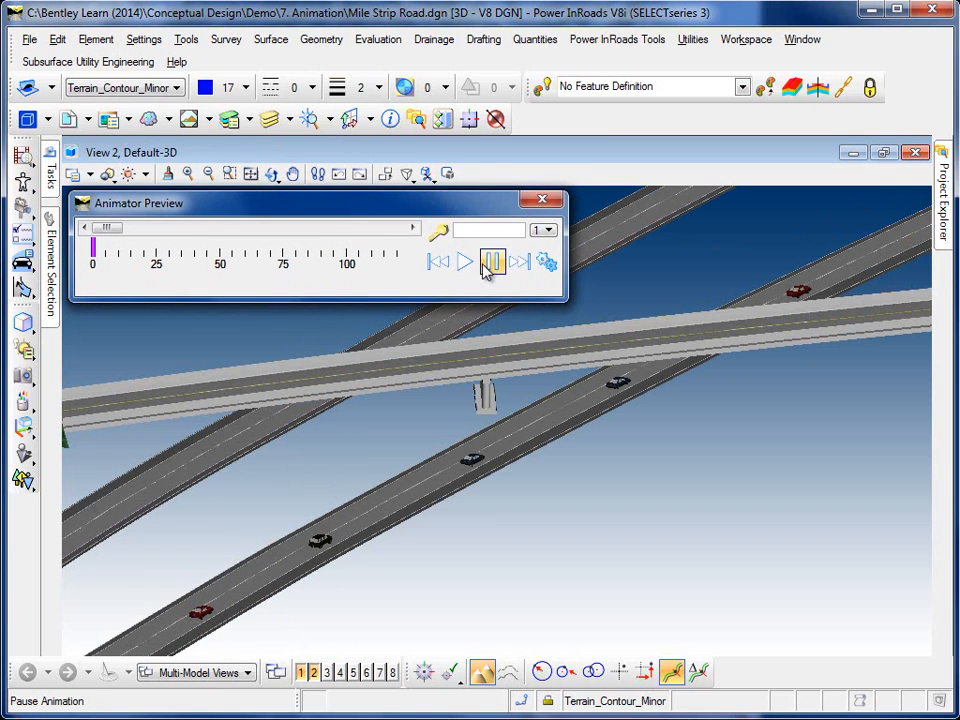
left_click(548, 230)
left_click(546, 258)
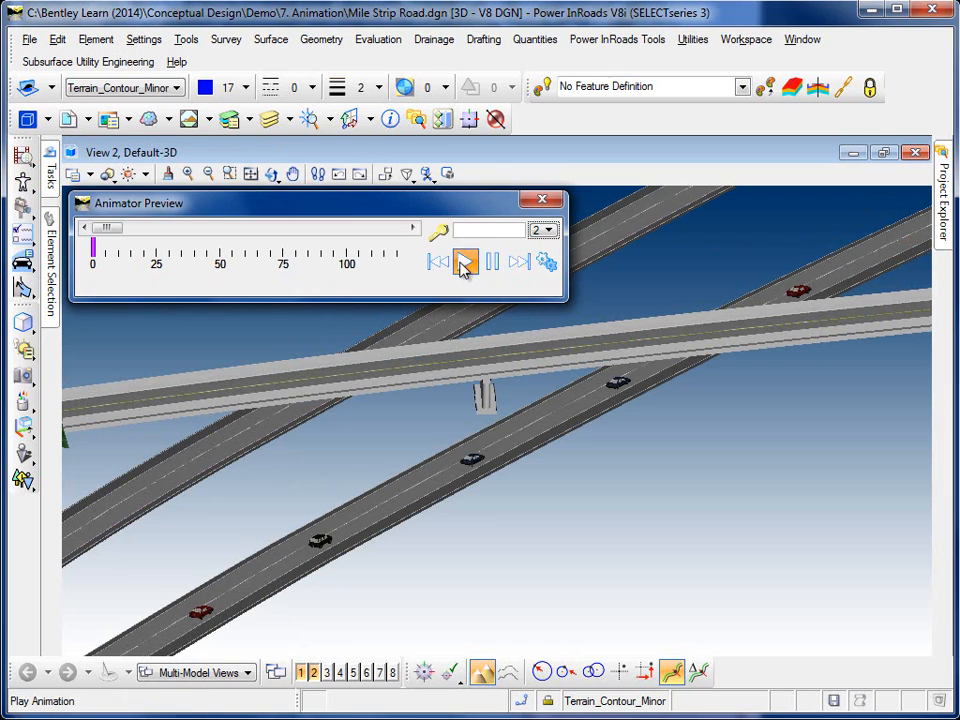
left_click(464, 262)
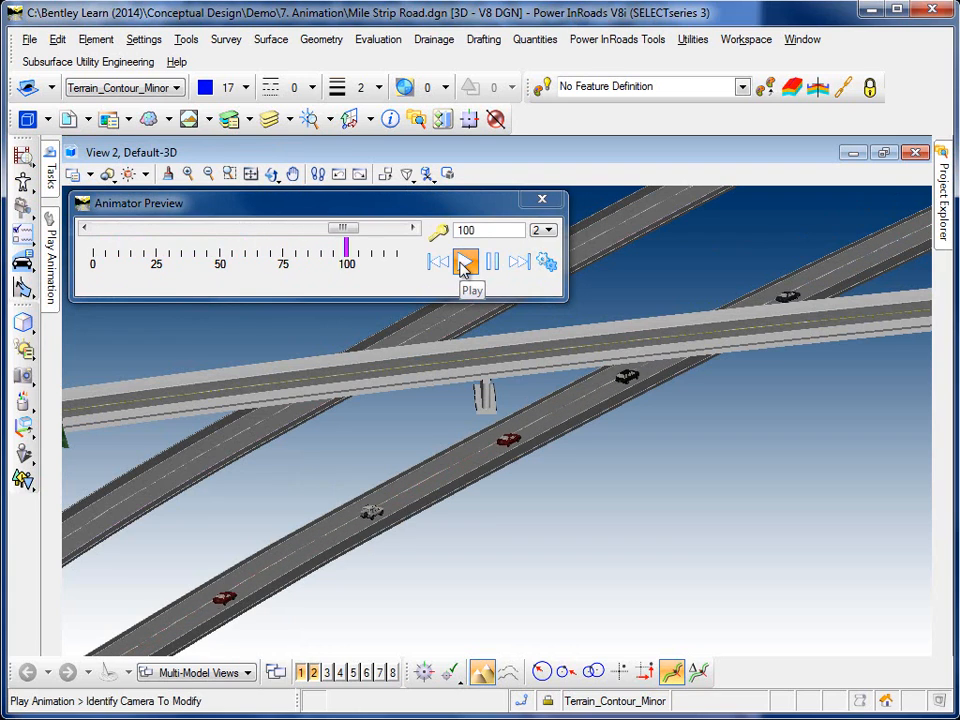
left_click(542, 203)
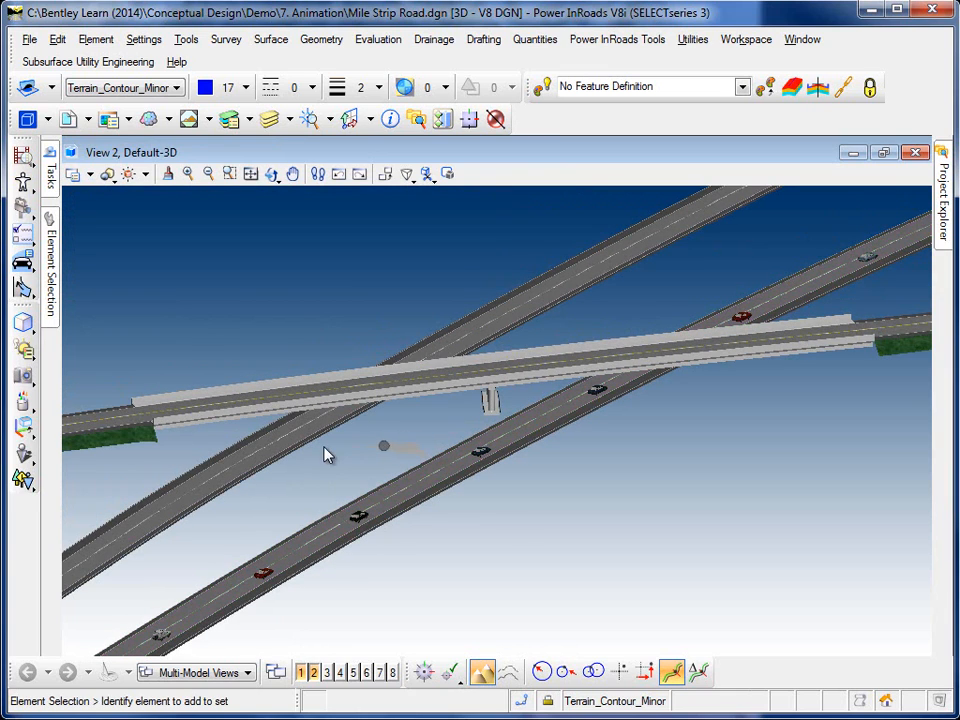
Step: Create a camera attached to the Mustang Red Motion vehicle in the lower part of the traffic lane
left_click(22, 262)
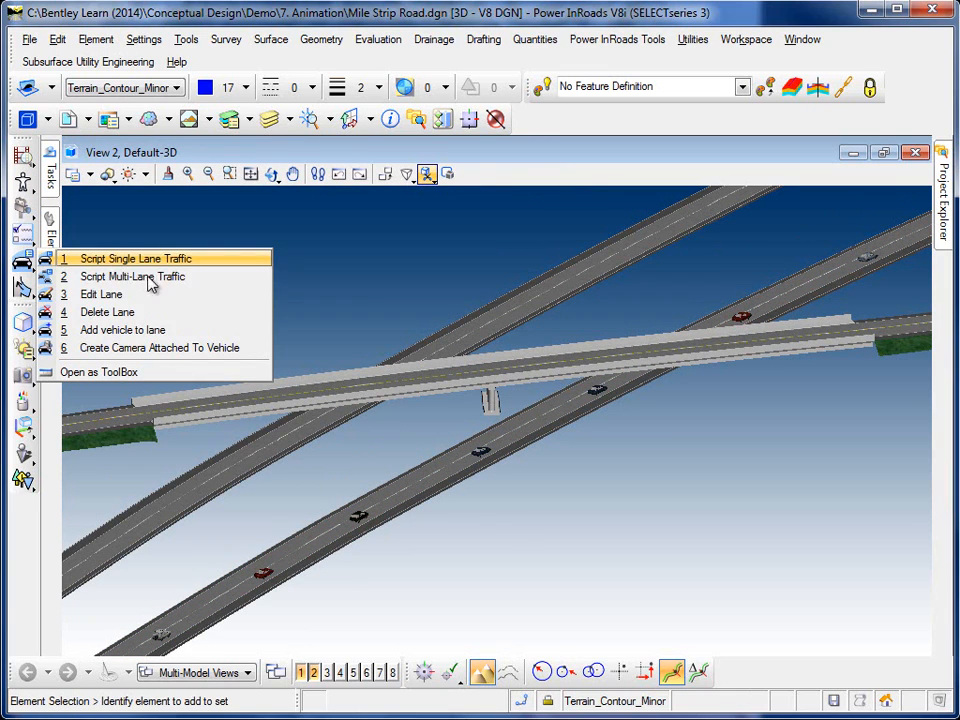
left_click(197, 350)
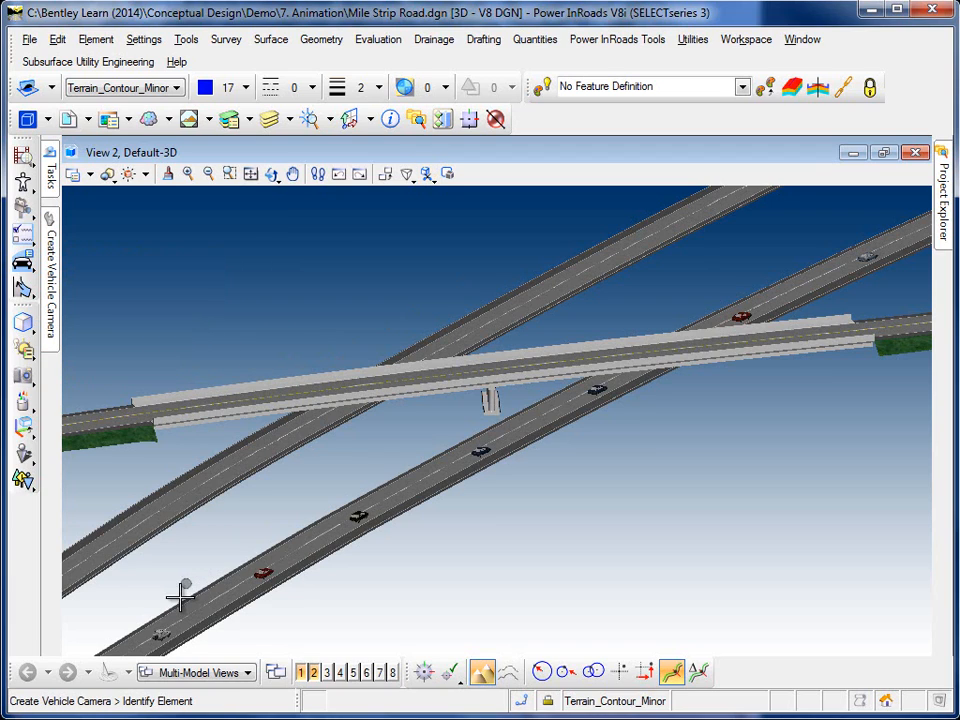
mouse_move(160, 636)
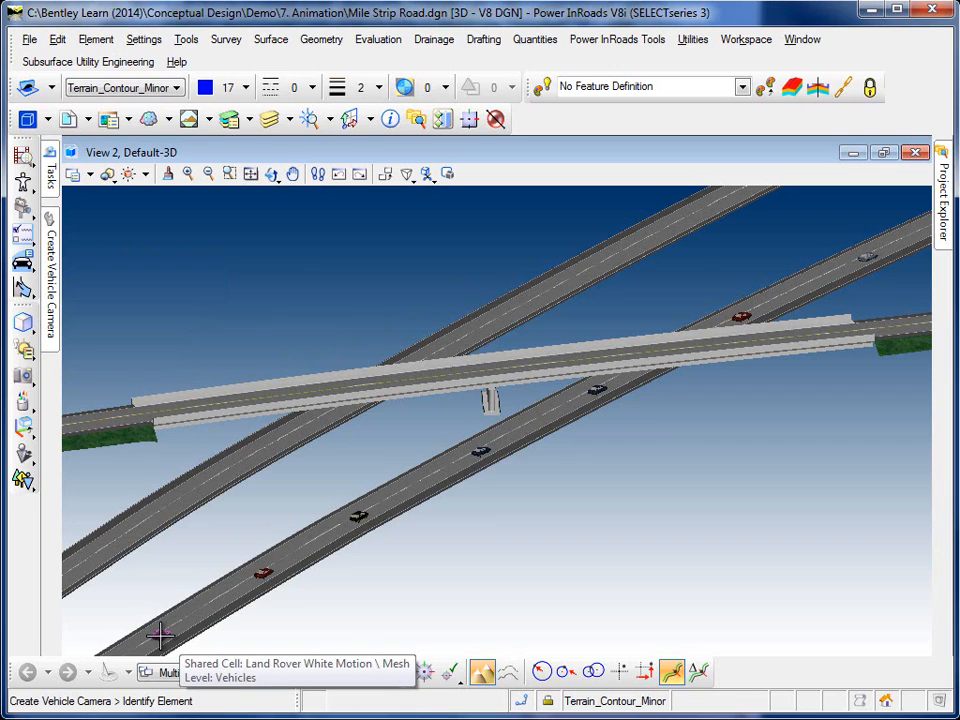
left_click(262, 570)
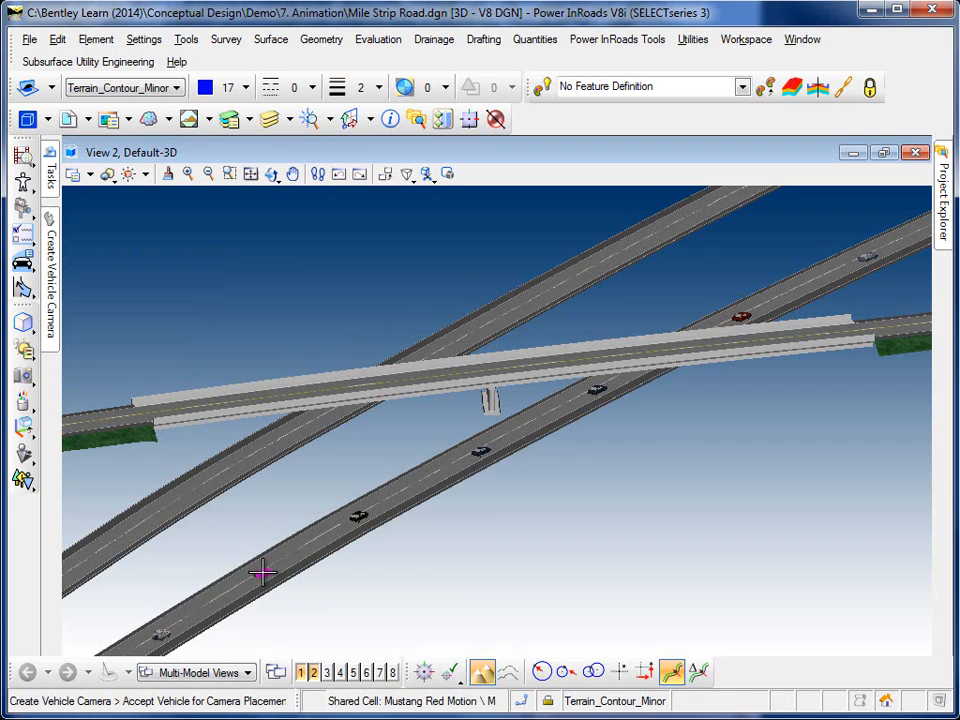
left_click(357, 574)
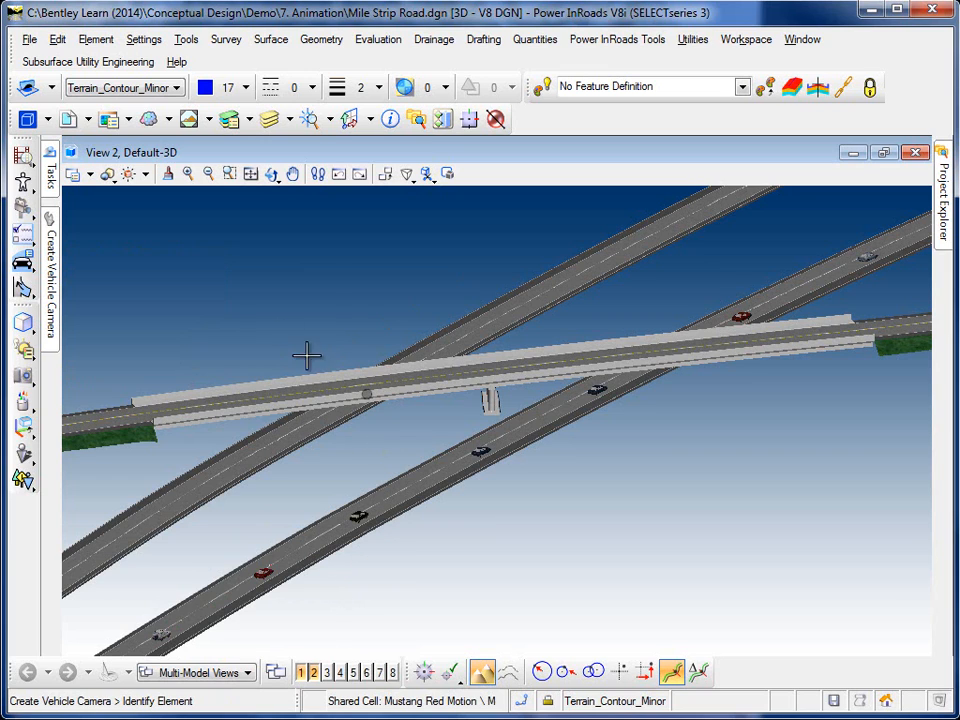
Step: Preview the animation in view 2 from the camera attached to the vehicle and close the preview
left_click(27, 157)
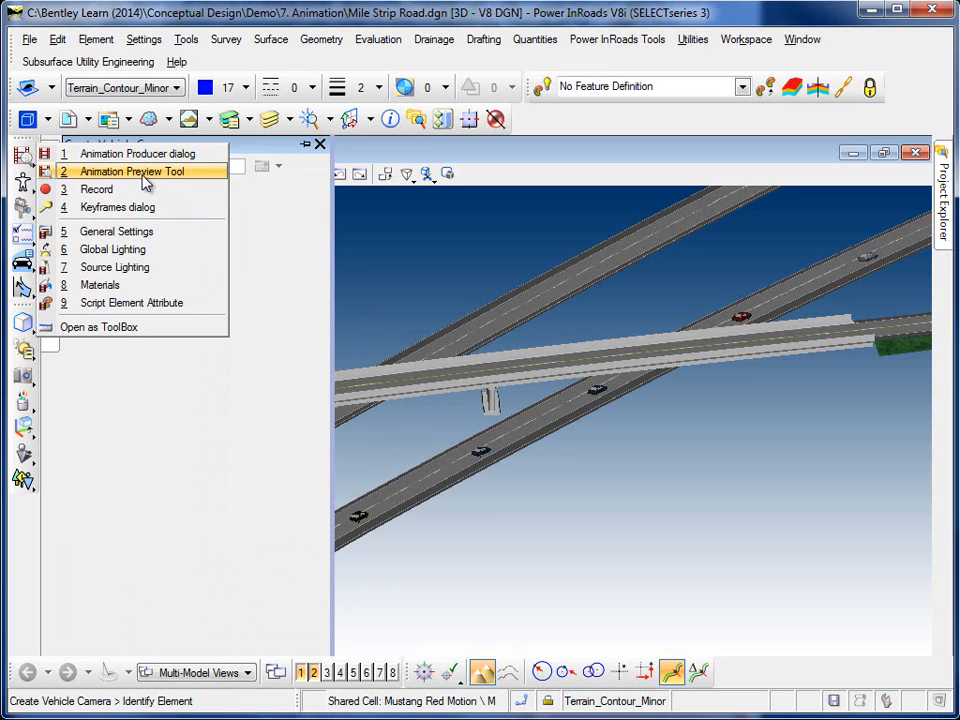
left_click(147, 172)
left_click_drag(407, 202, 419, 162)
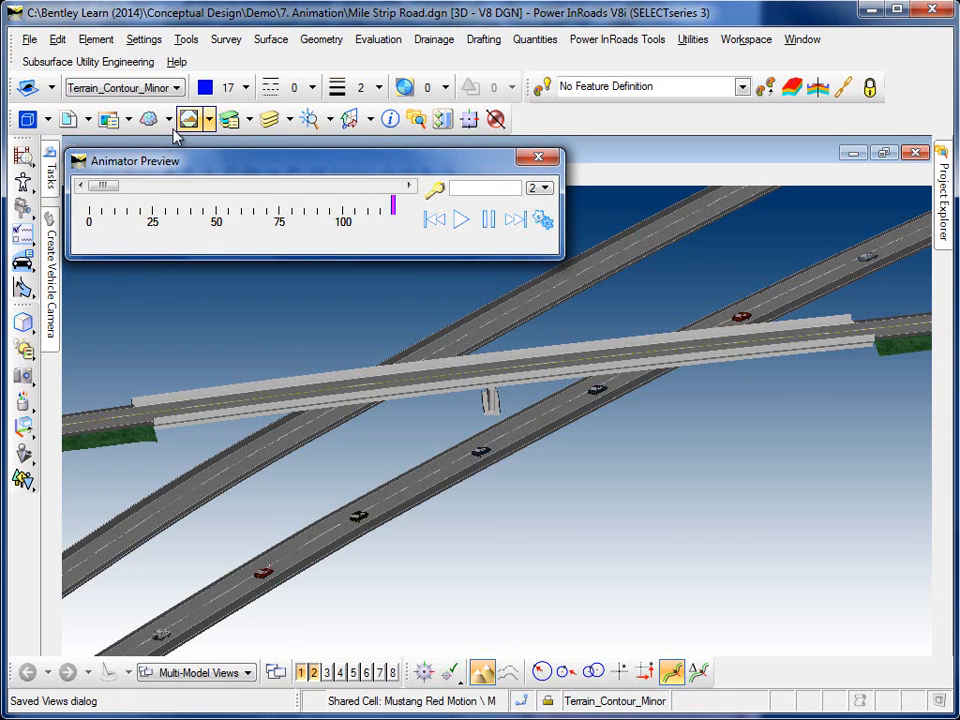
left_click(68, 119)
left_click(150, 253)
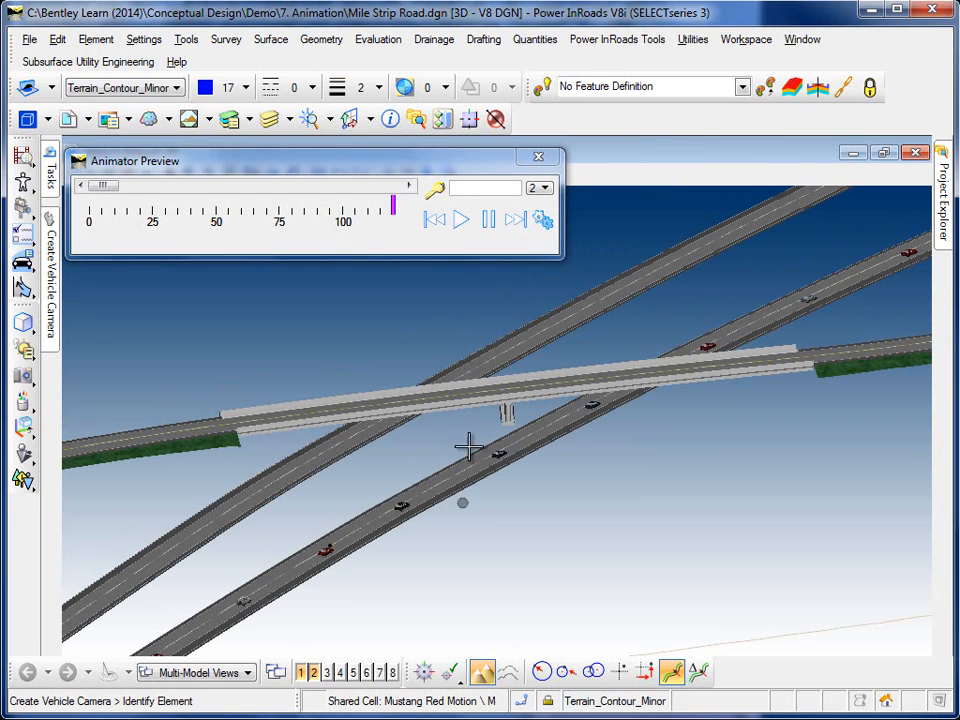
left_click(462, 221)
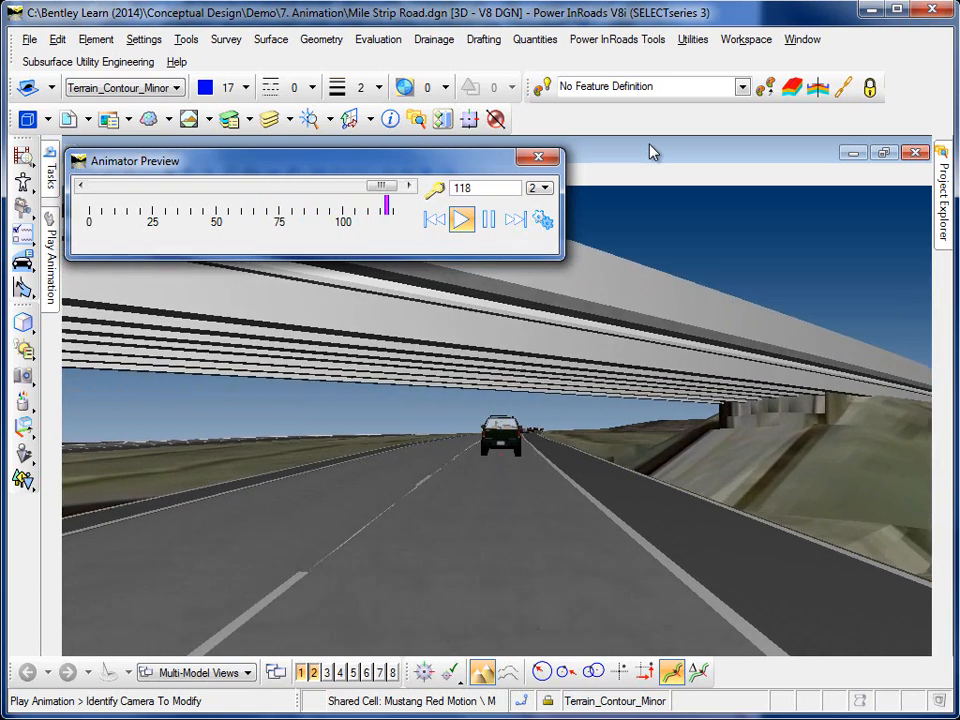
left_click(540, 159)
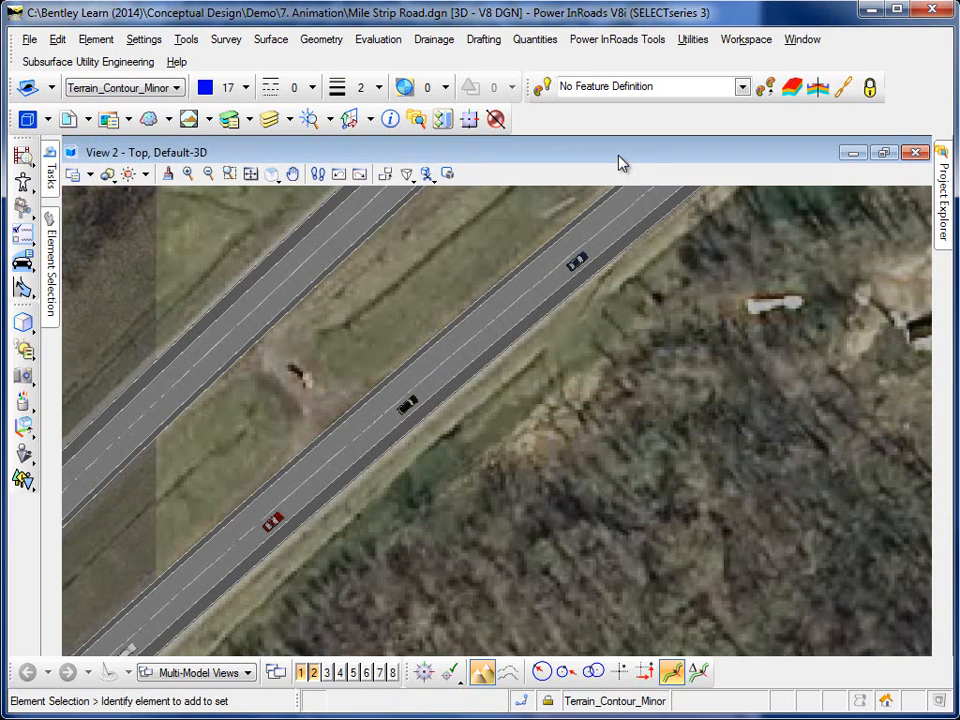
Step: Start the Populate tool for placing single items and float its settings window over View 2
left_click(24, 478)
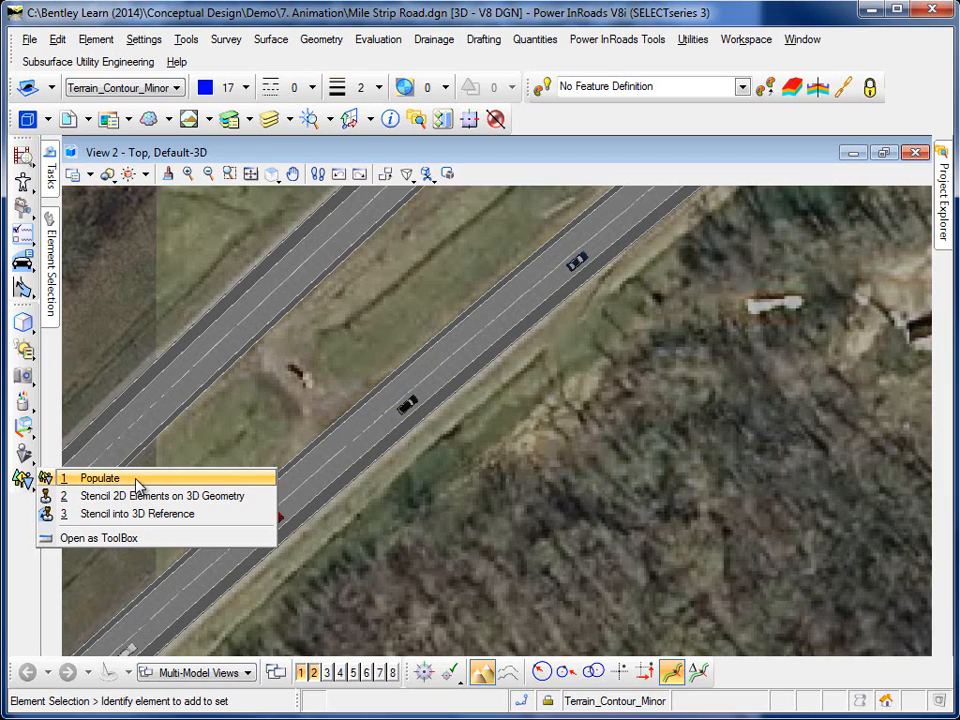
left_click(100, 478)
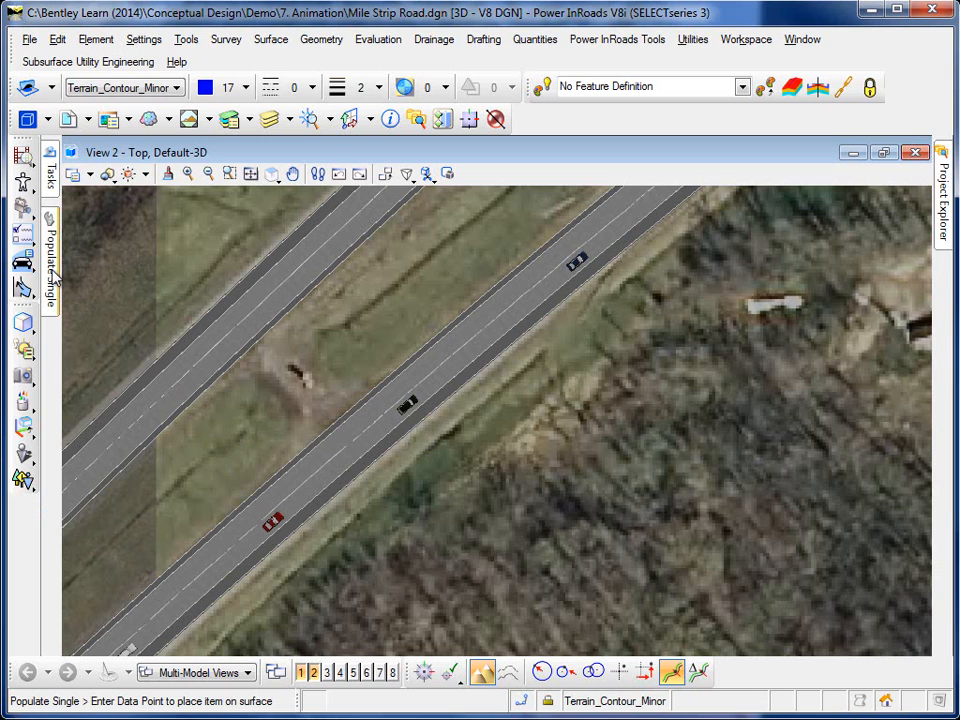
mouse_move(50, 250)
left_click(304, 146)
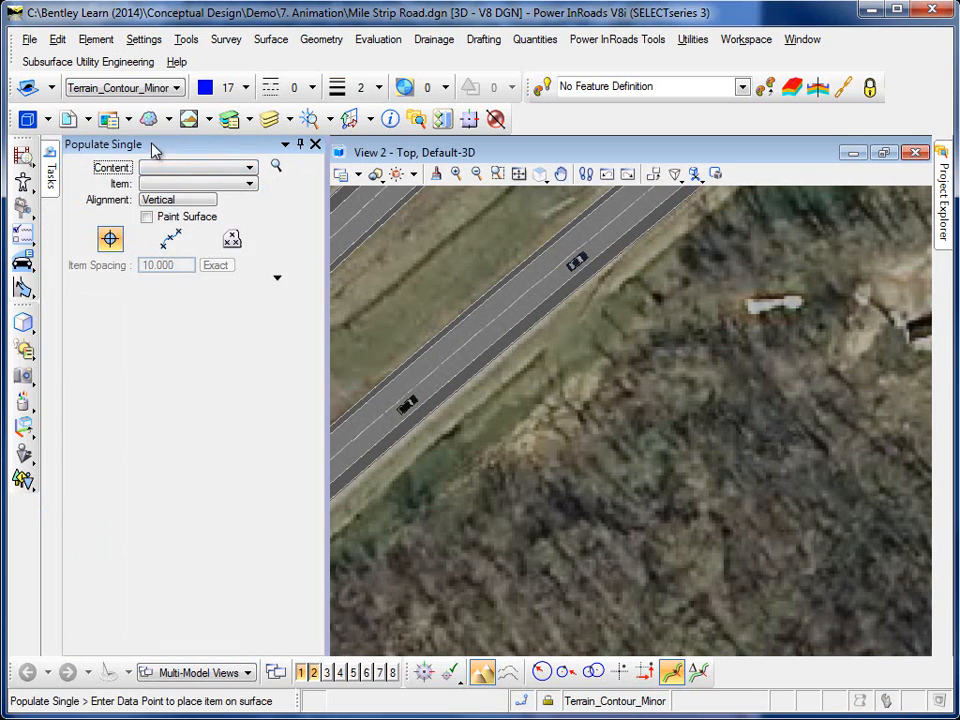
left_click_drag(151, 145, 199, 209)
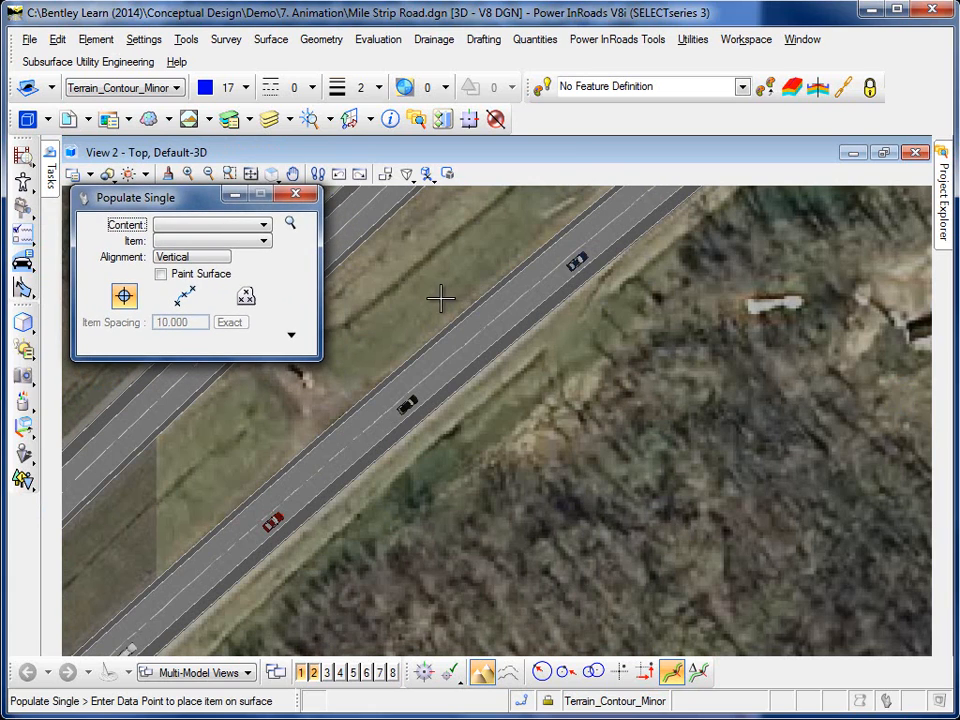
left_click(253, 230)
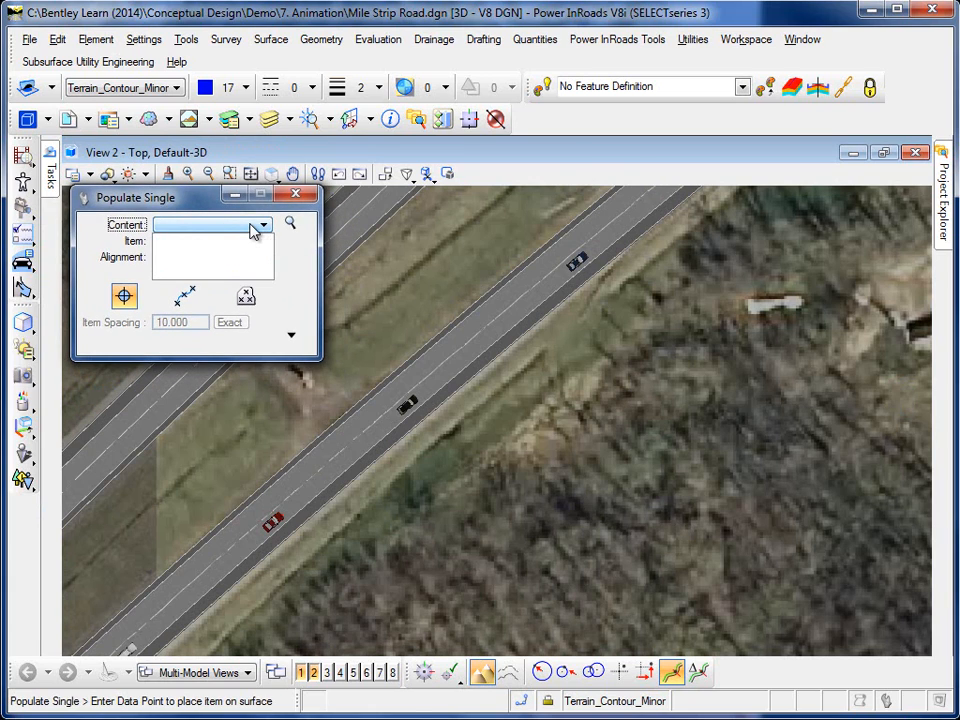
left_click(304, 272)
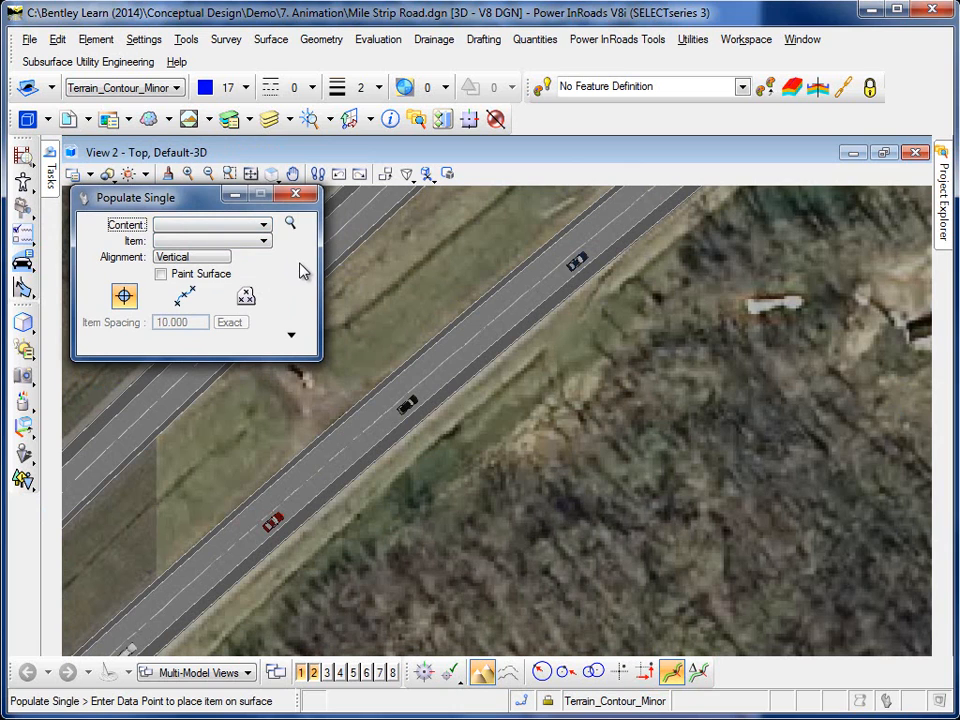
Step: Create a new populate contents set named Summer
left_click(290, 223)
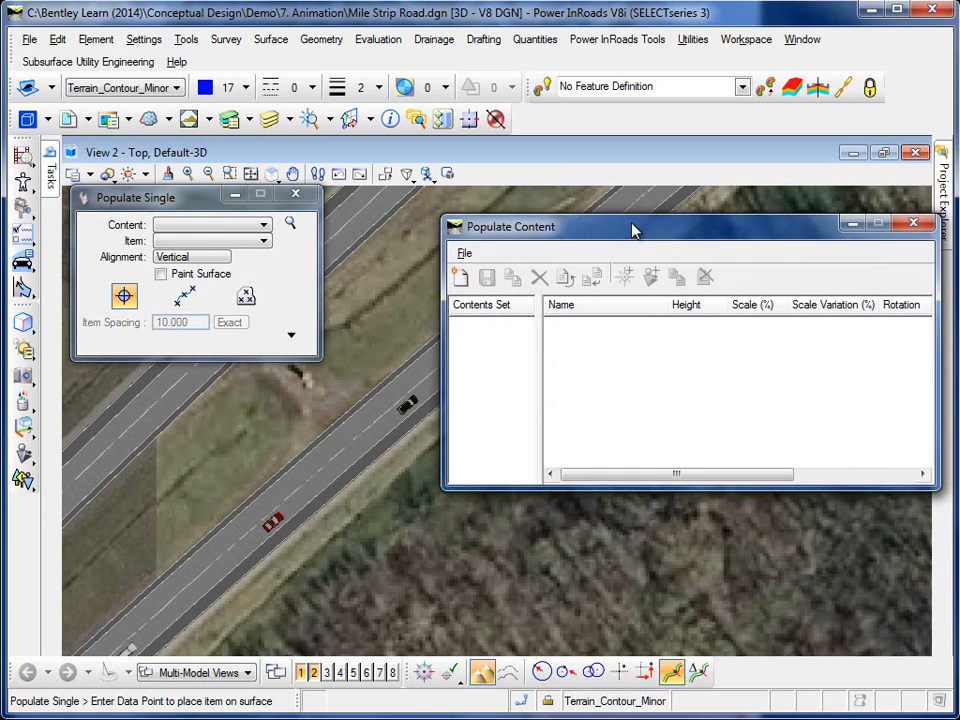
left_click_drag(550, 234, 347, 205)
left_click(253, 254)
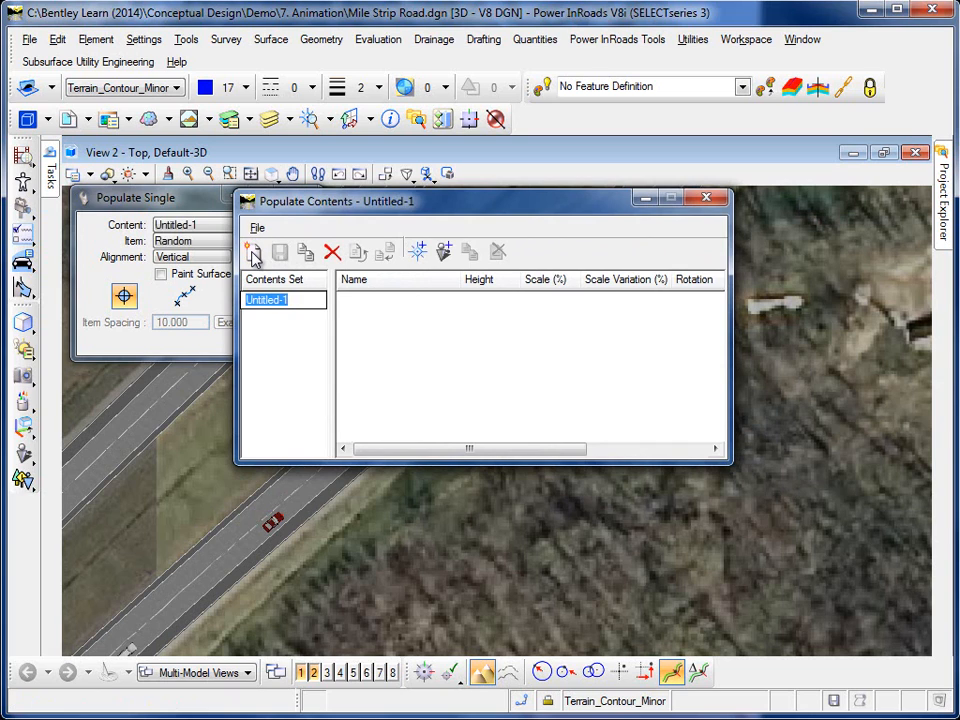
type("Summer")
key("Return")
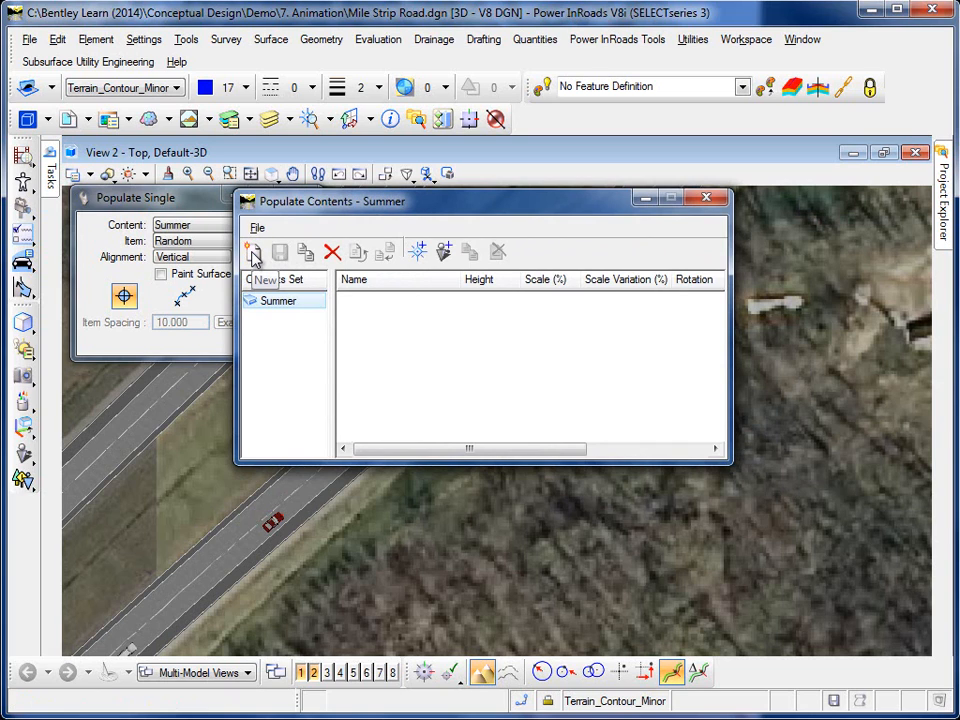
Step: Start adding items to the Summer set and load Xfrog_Sample_Library.cel from the Xfrog_Samples shared content folder
left_click(417, 251)
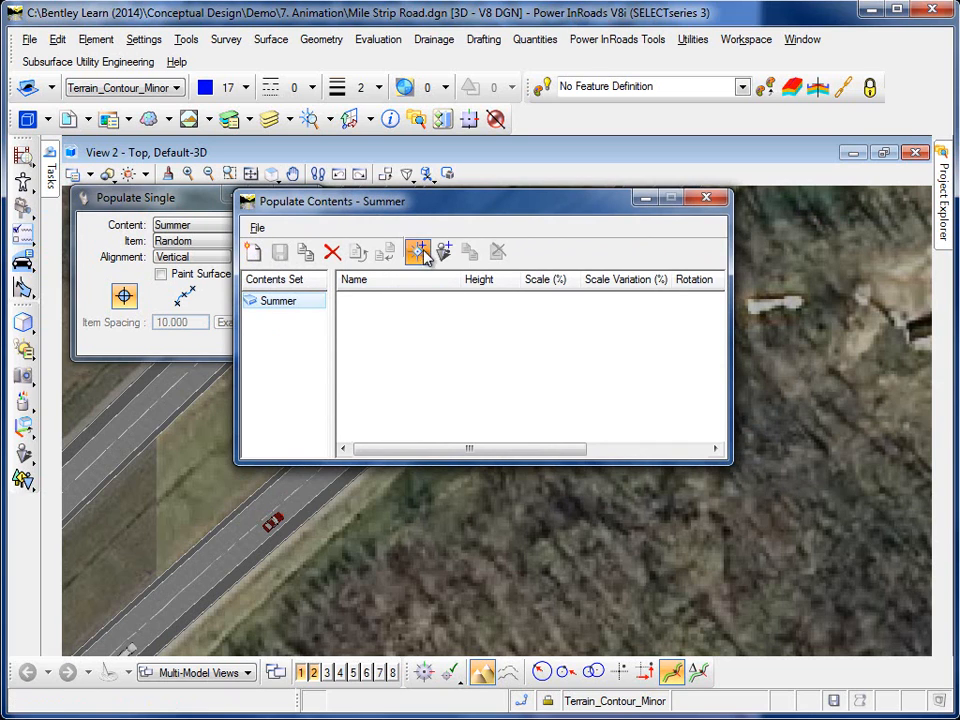
left_click_drag(619, 261, 432, 235)
left_click(601, 263)
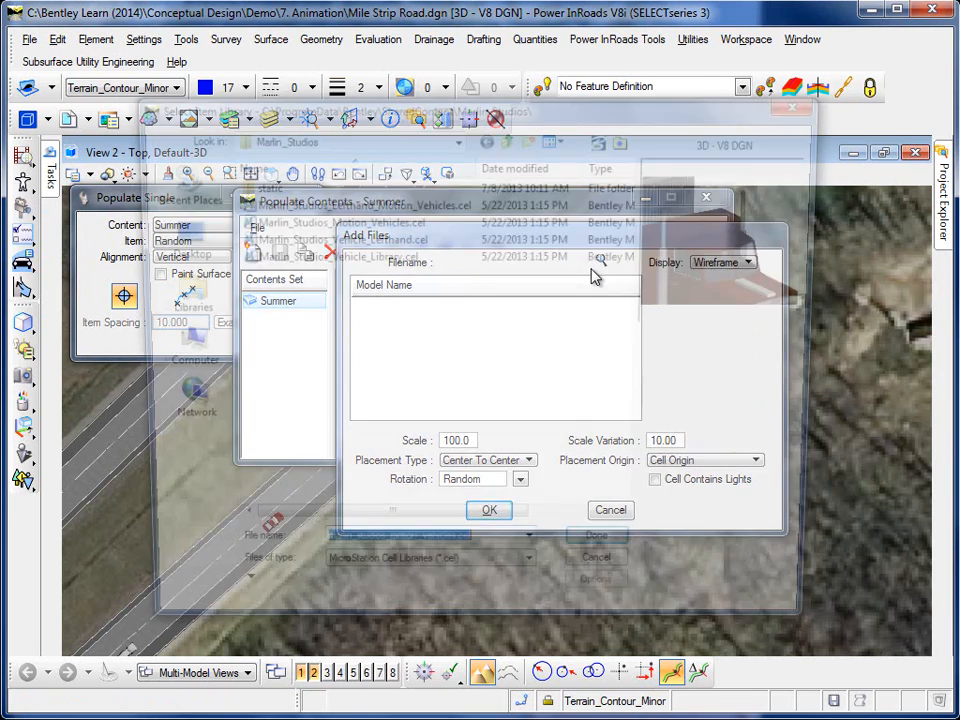
left_click(508, 136)
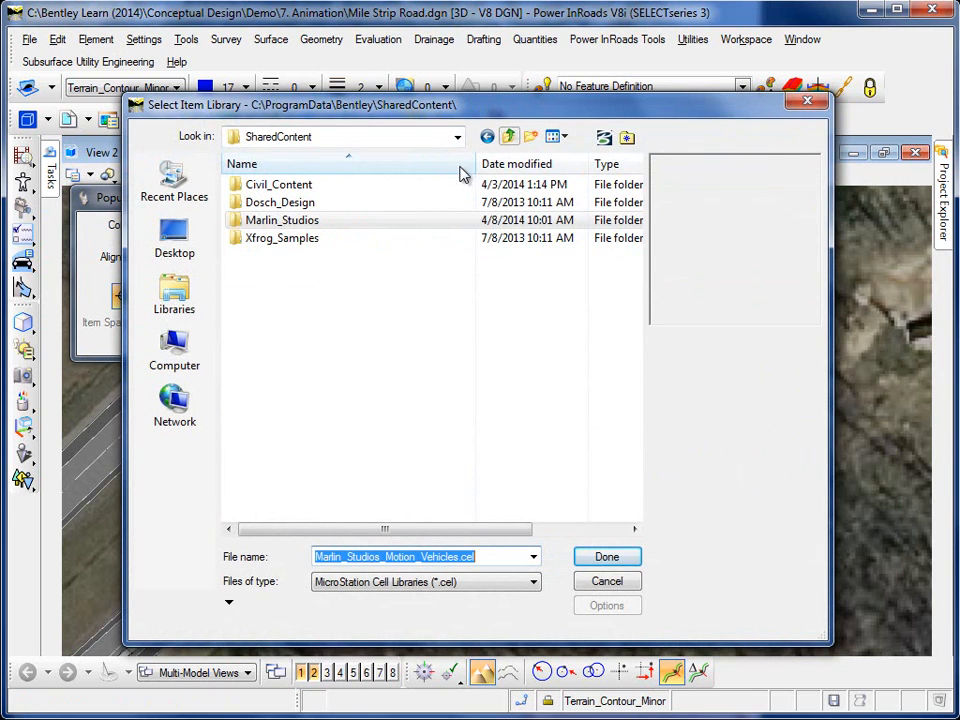
double_click(287, 240)
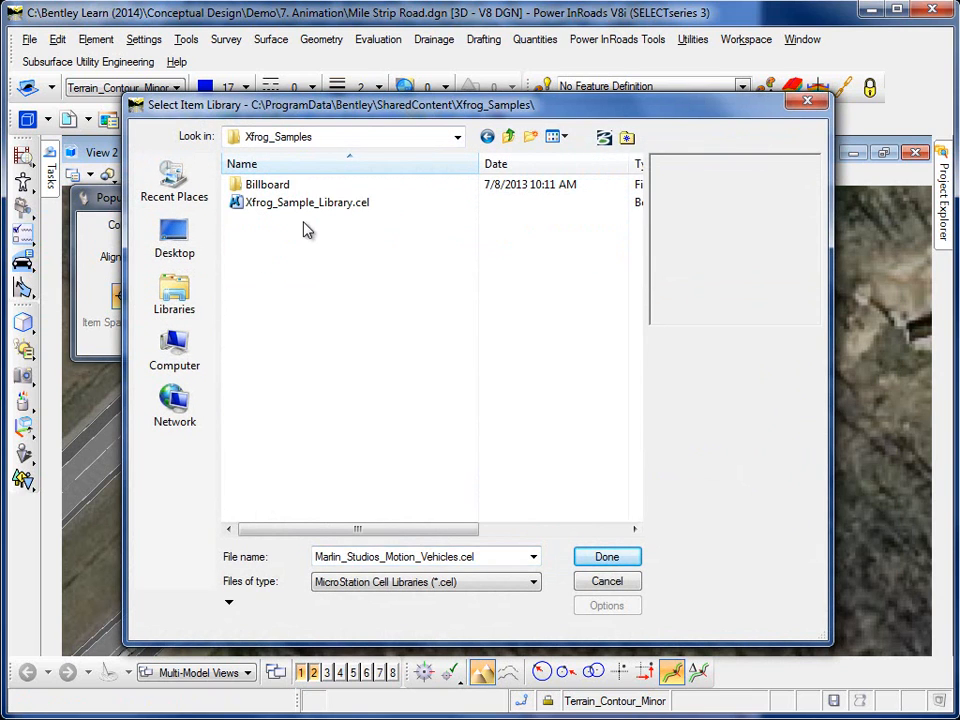
double_click(317, 203)
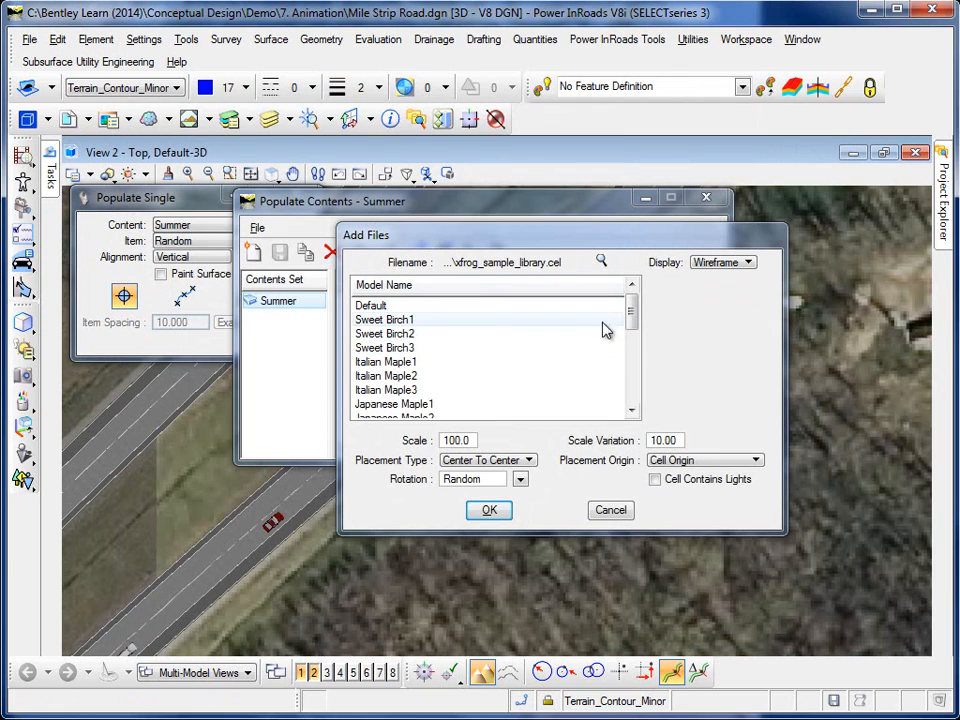
Step: Add the Sweet Birch1, Italian Maple1 and Coulter Pine1 models to the Summer set and close the contents window
left_click(426, 320)
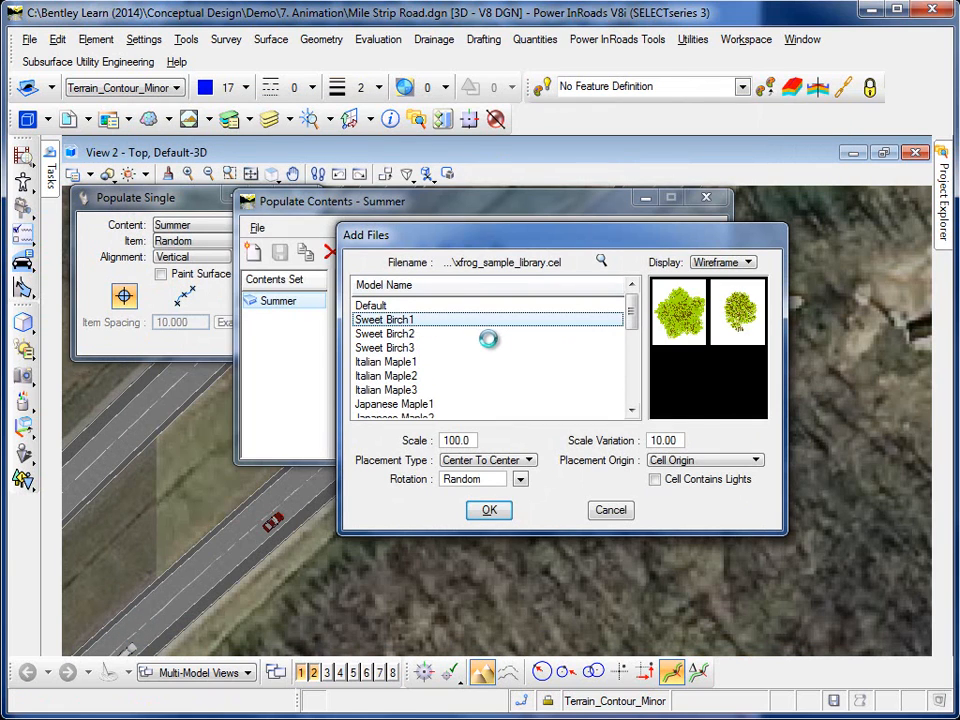
left_click_drag(631, 308, 632, 314)
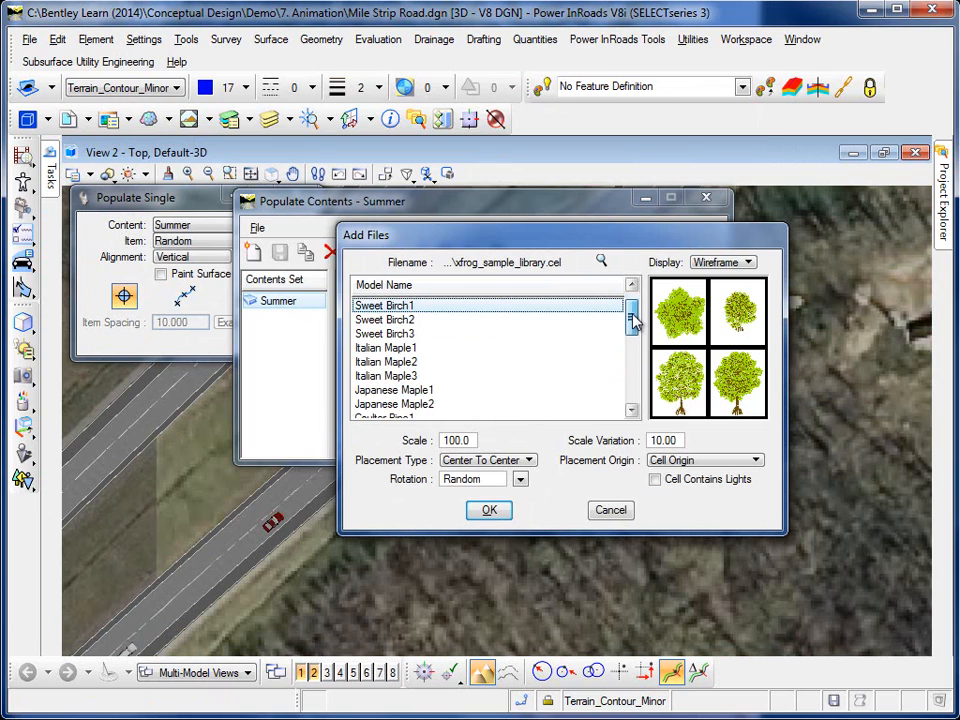
left_click(497, 348)
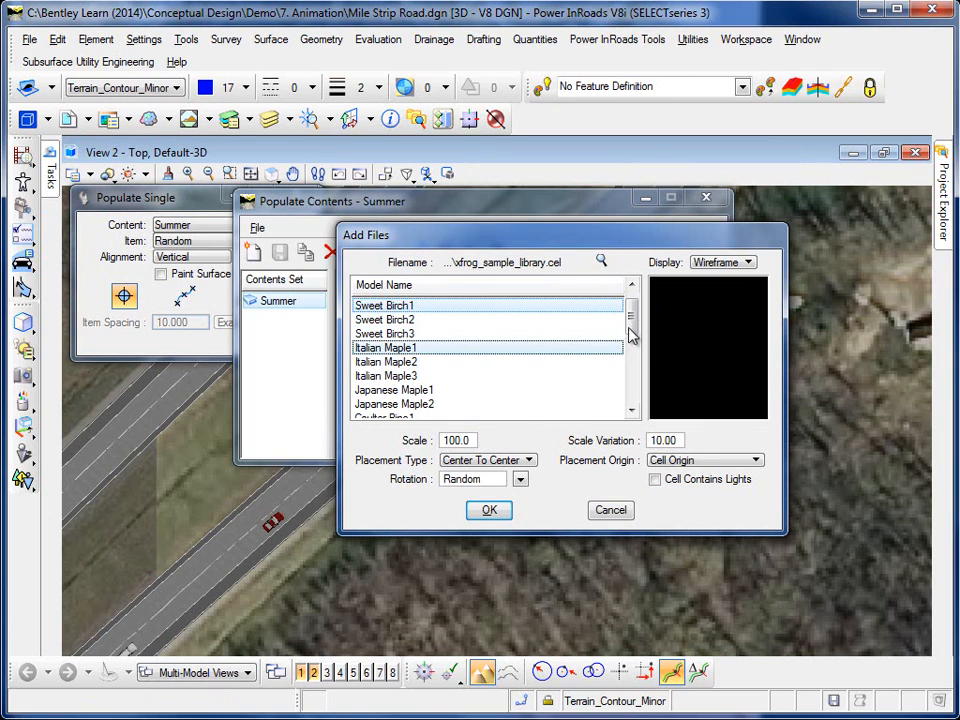
left_click_drag(632, 326, 632, 340)
left_click(372, 362)
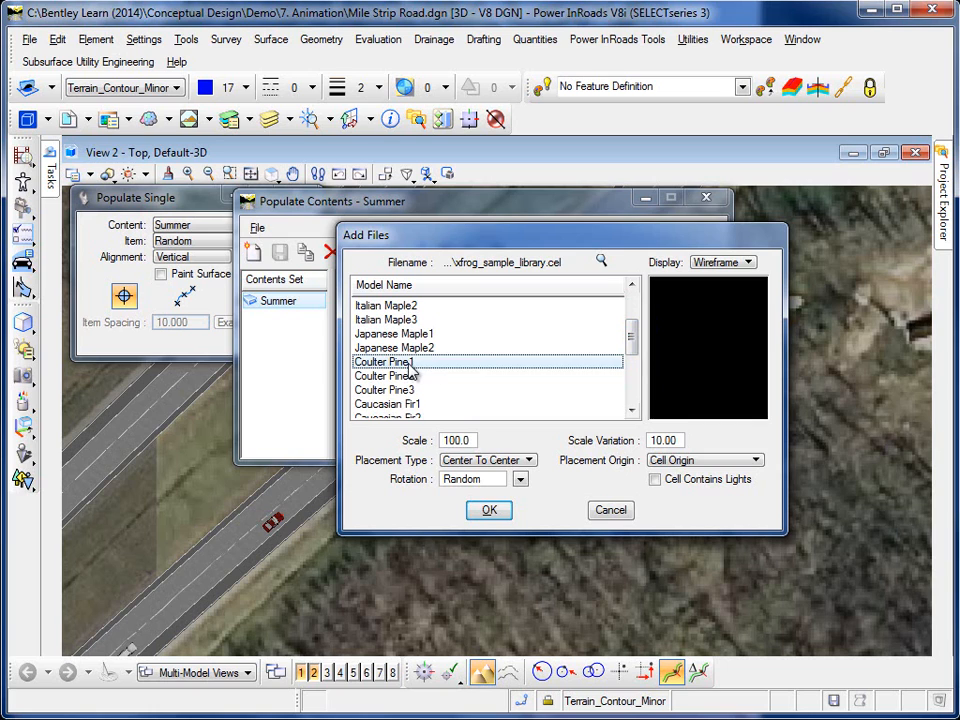
left_click(489, 511)
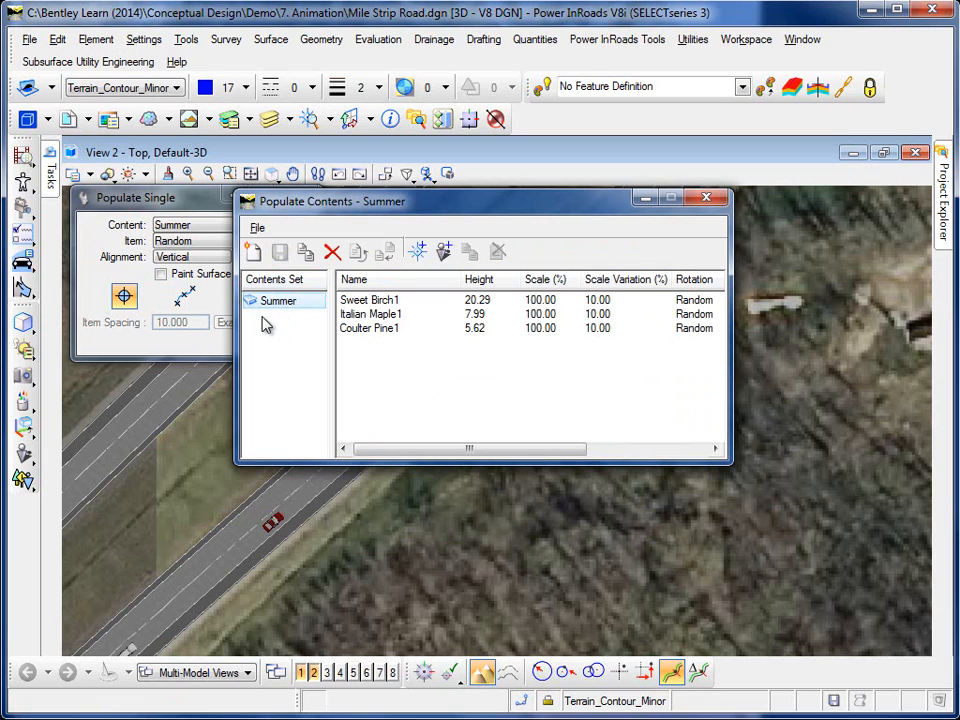
left_click(707, 200)
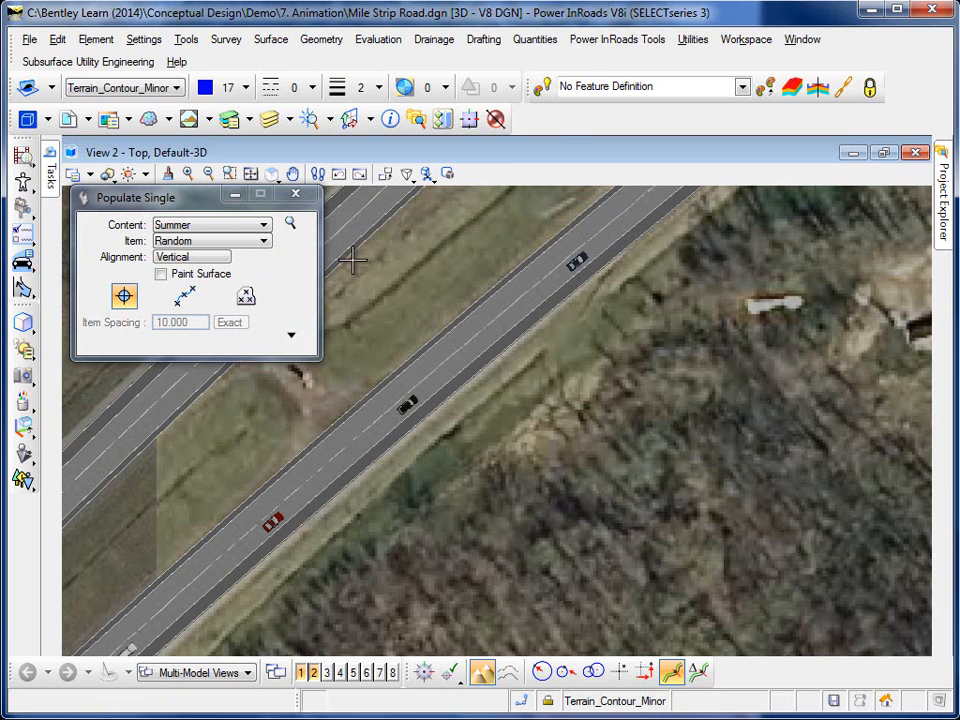
Step: Place four single Sweet Birch1 trees in a row on the grass strip along the road's lower side and close the Populate settings
left_click(240, 245)
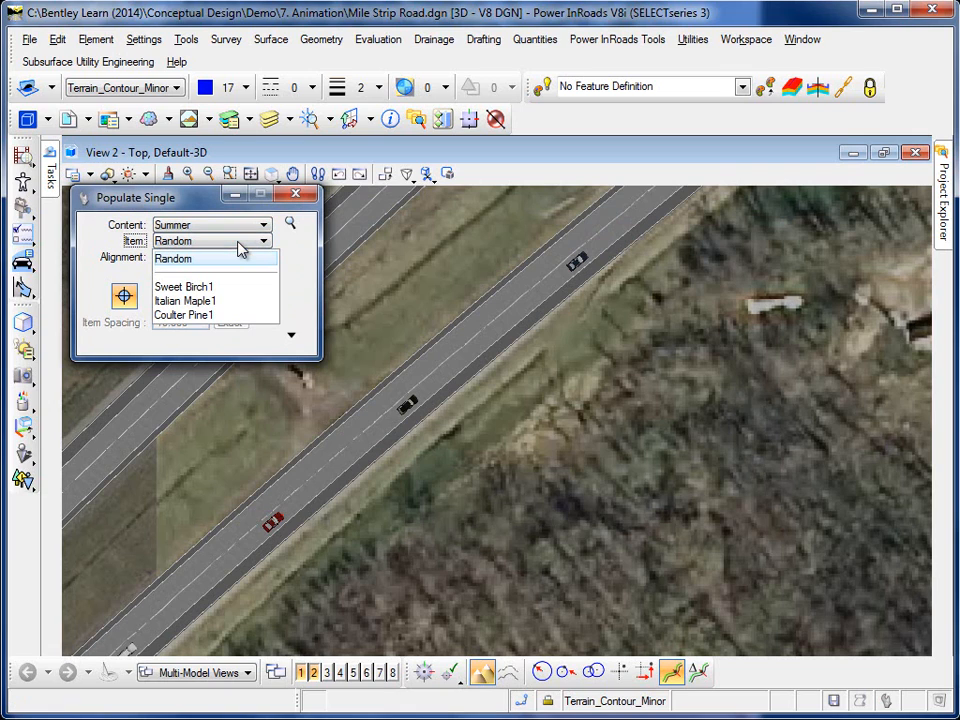
left_click(204, 286)
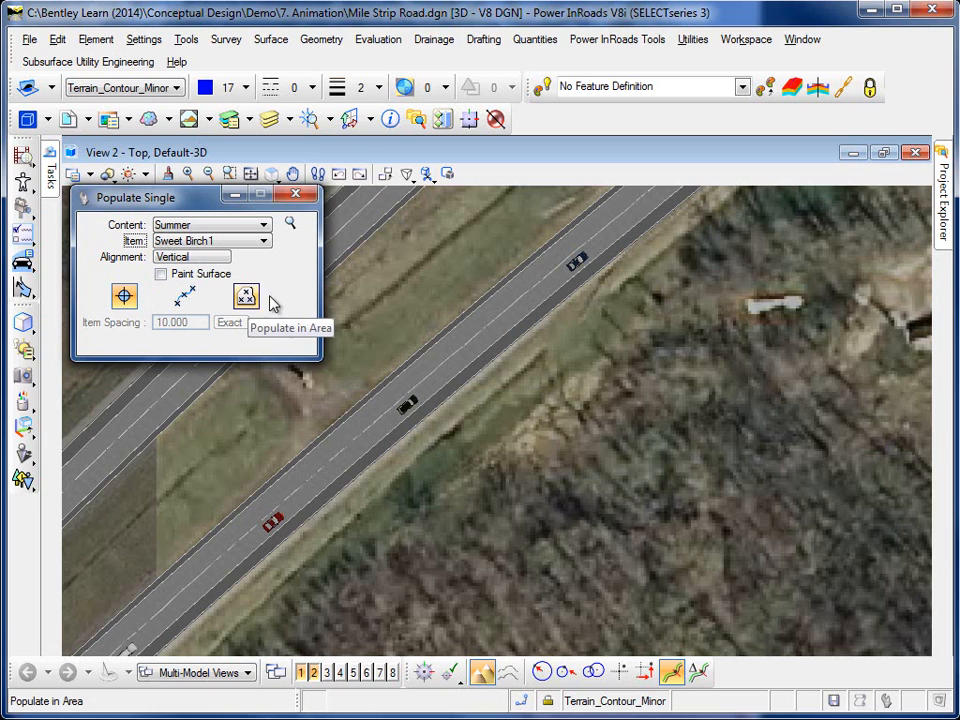
left_click(123, 297)
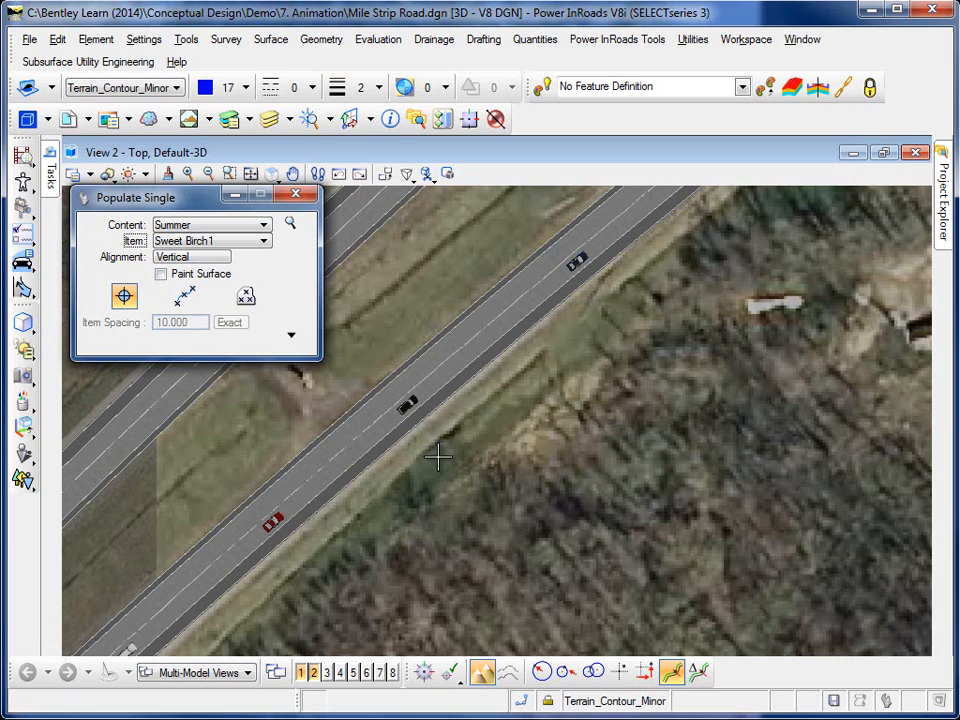
left_click(466, 468)
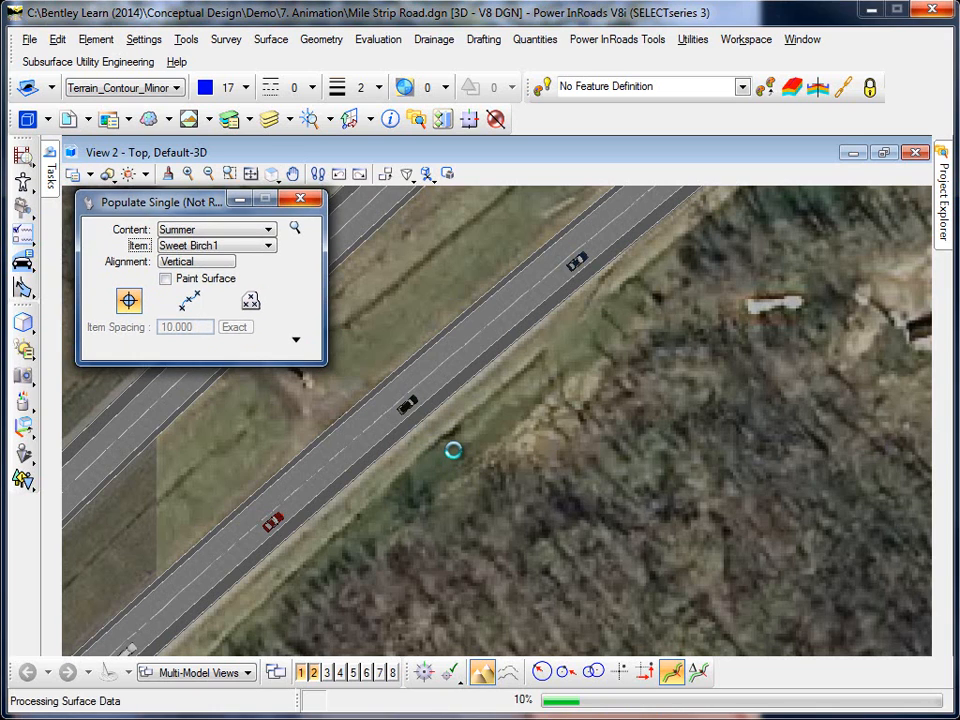
left_click(527, 392)
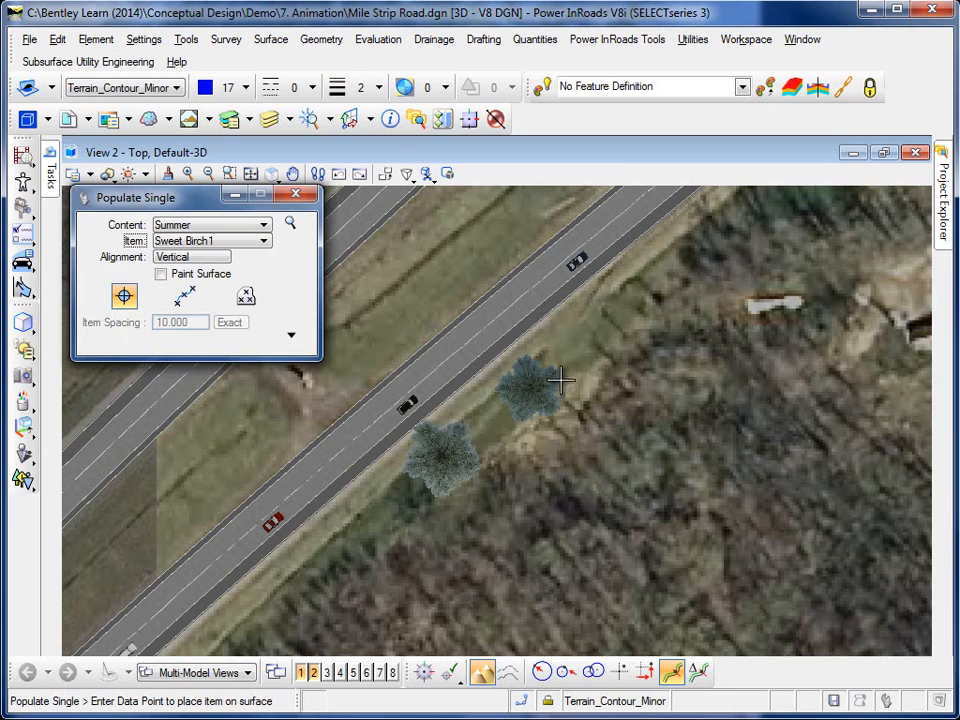
left_click(604, 326)
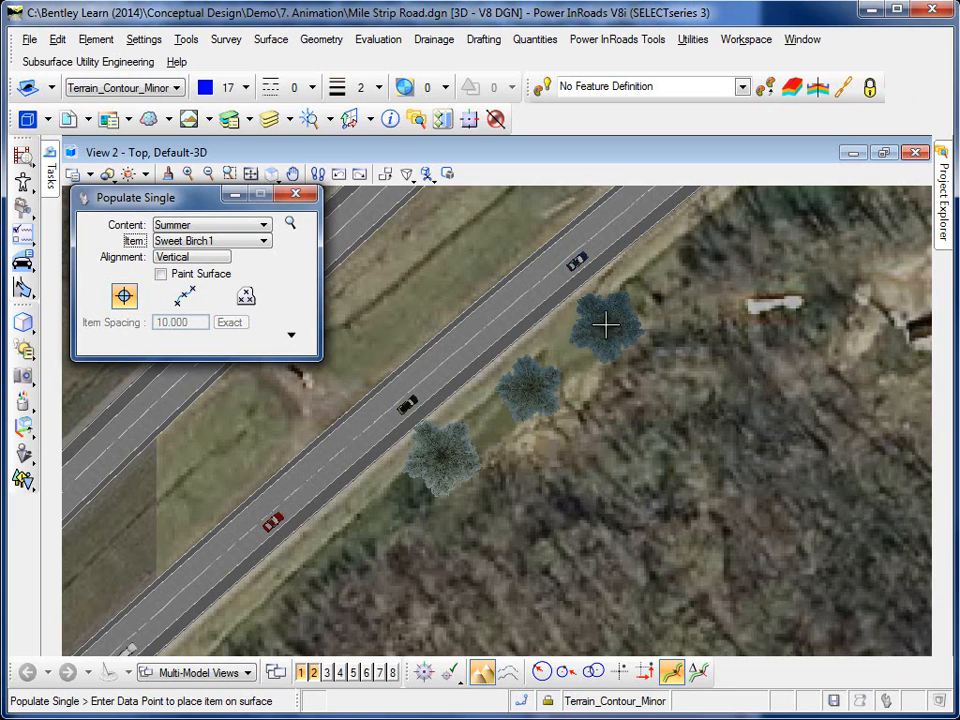
left_click(688, 247)
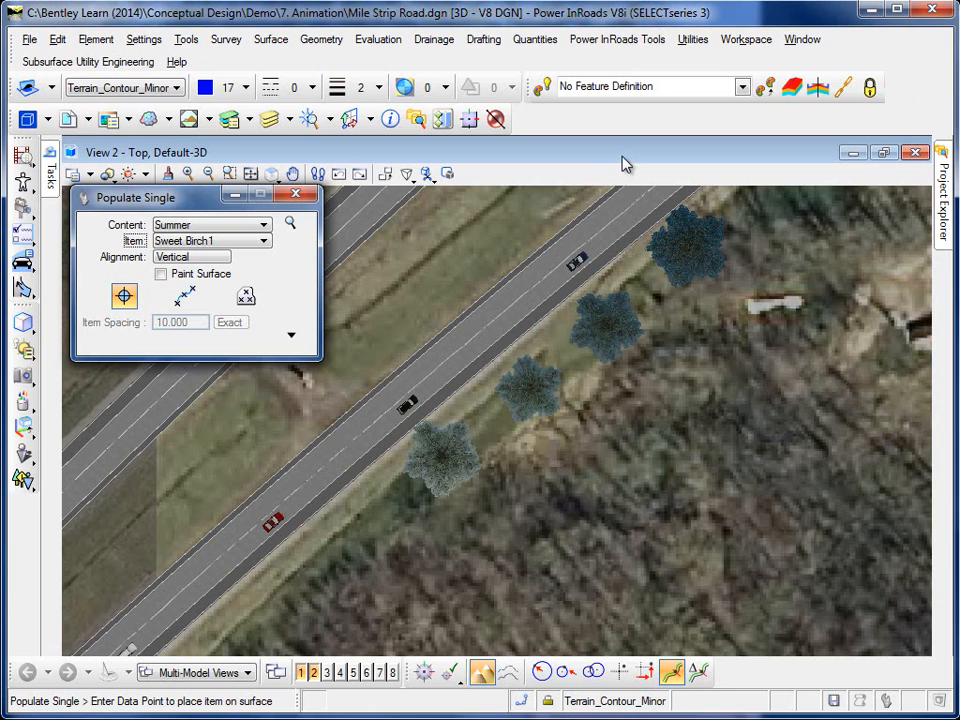
left_click(295, 193)
Step: Play the animation in view 2 with the Animation Preview Tool to check the roadside trees
left_click(24, 158)
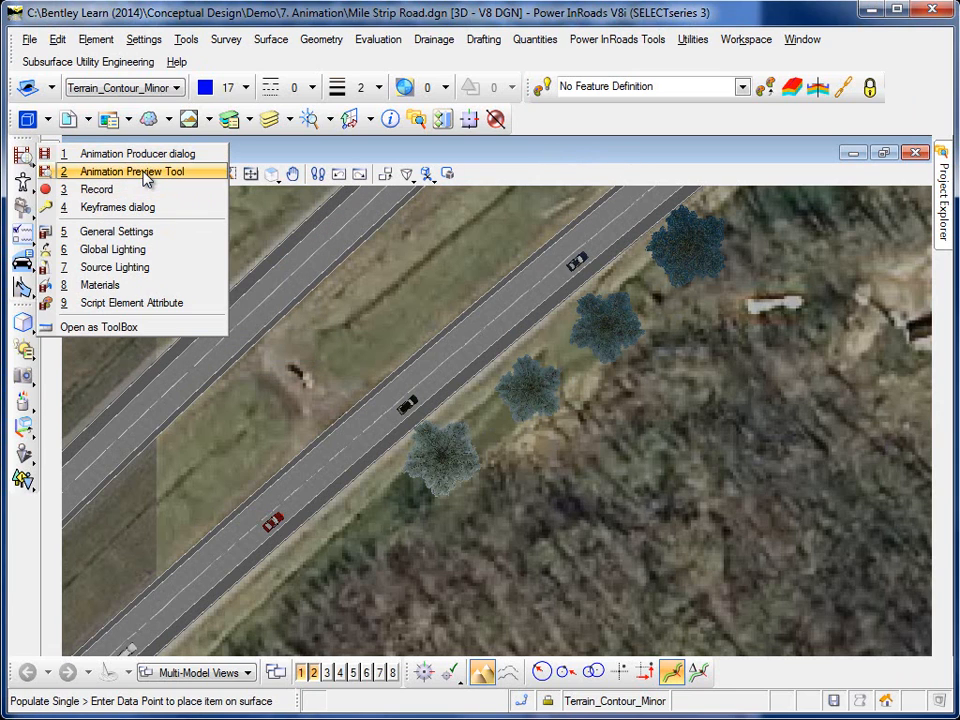
left_click(136, 172)
left_click(461, 220)
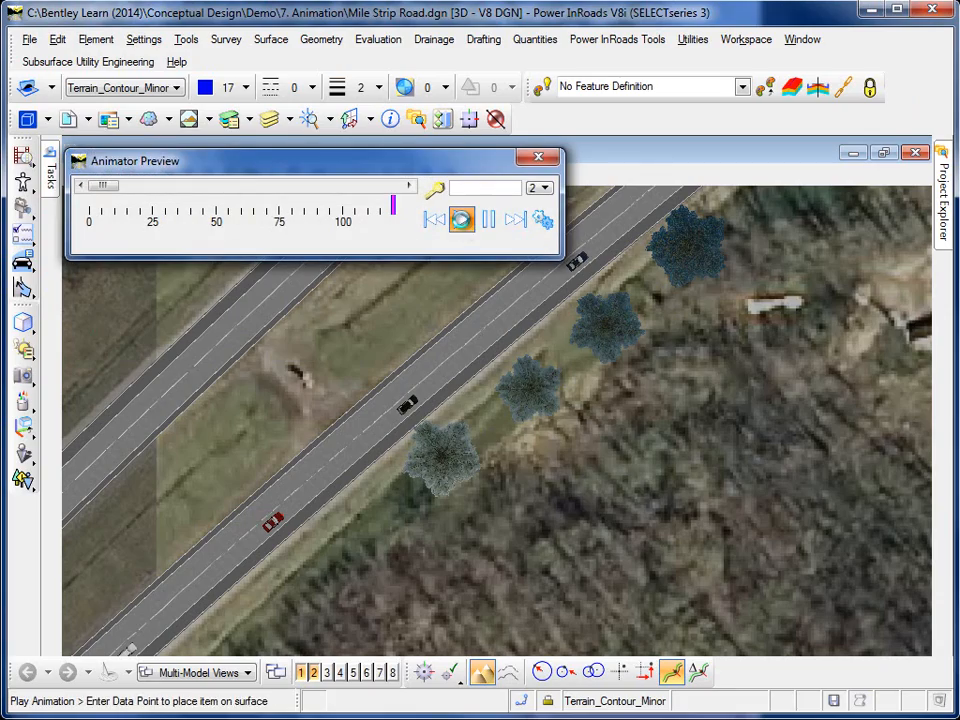